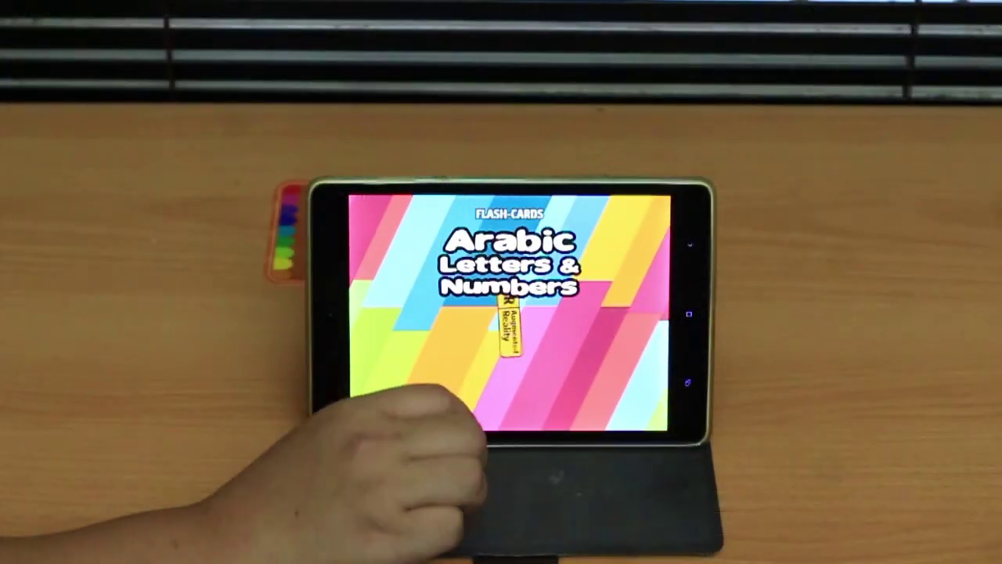
Start the Arabic Letters & Numbers flash-cards app on the tablet so it plays to the AR fish scene
{"action": "left_click", "coordinate": [511, 370]}
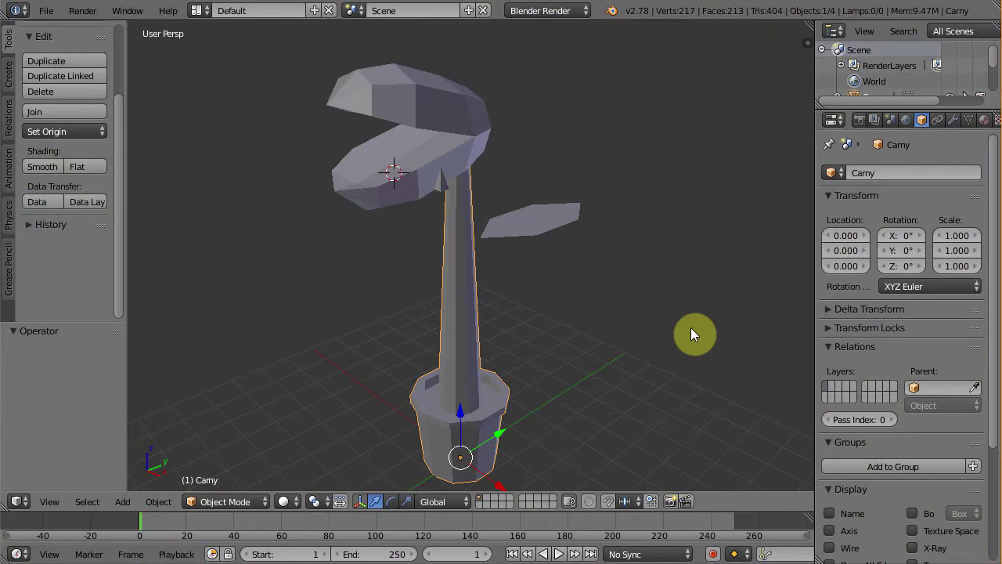
{"action": "middle_click_drag", "start_coordinate": [504, 411], "coordinate": [537, 401]}
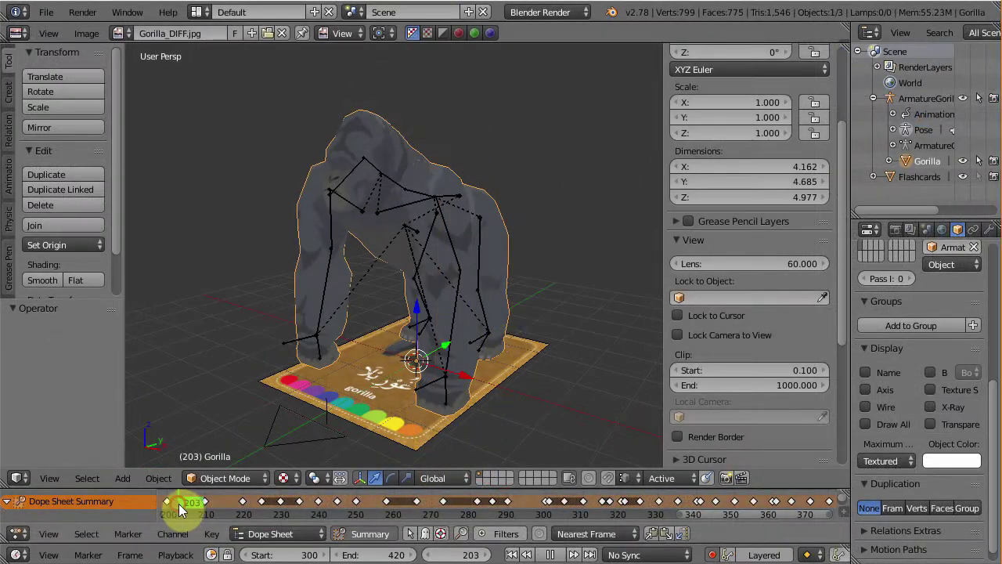
{"action": "mouse_move", "coordinate": [178, 510]}
{"action": "left_mouse_down"}
{"action": "mouse_move", "coordinate": [408, 519]}
{"action": "mouse_move", "coordinate": [584, 502]}
{"action": "mouse_move", "coordinate": [828, 509]}
{"action": "mouse_move", "coordinate": [172, 502]}
{"action": "left_mouse_up"}
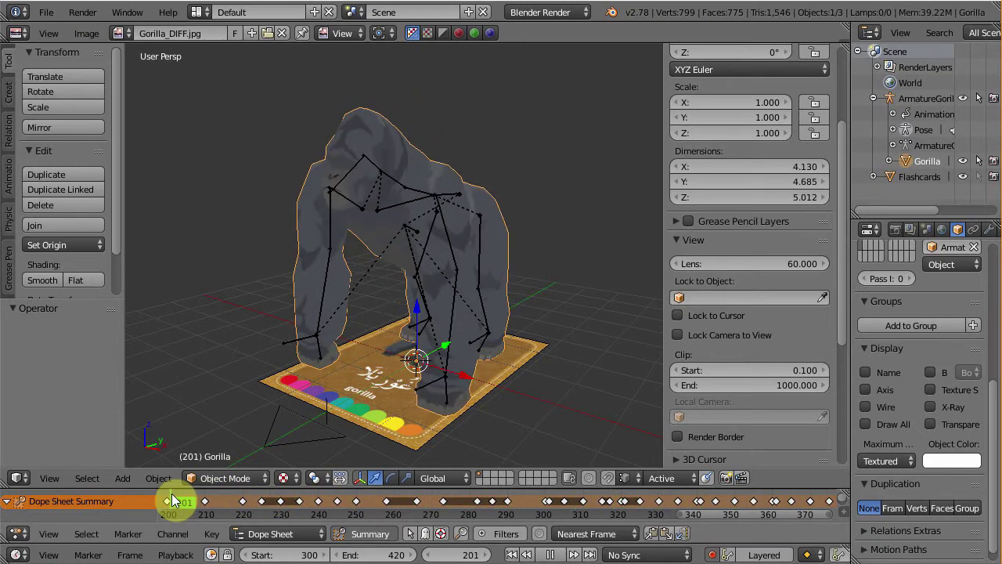
{"action": "left_click_drag", "start_coordinate": [519, 45], "coordinate": [514, 467]}
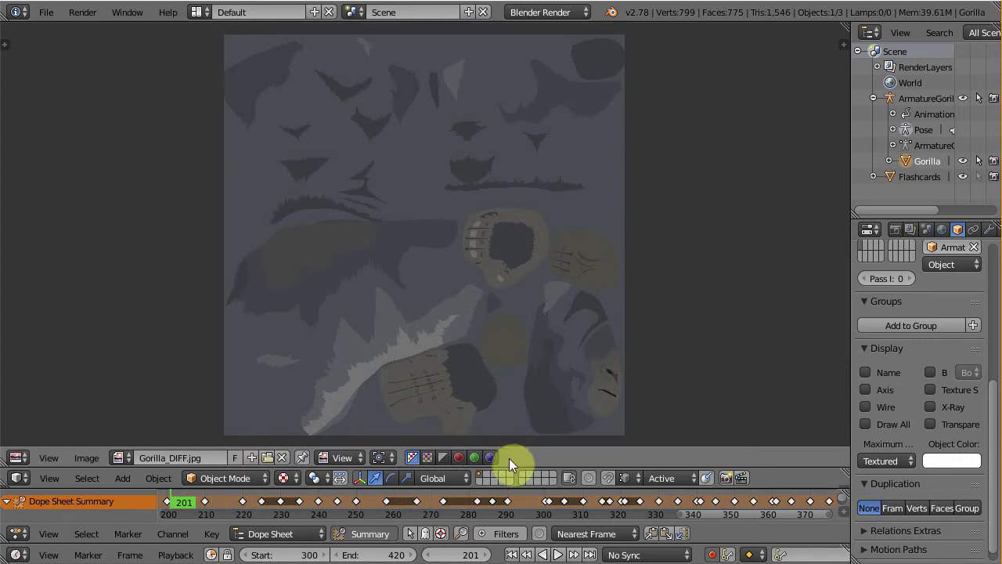
{"action": "left_click_drag", "start_coordinate": [509, 462], "coordinate": [544, 68]}
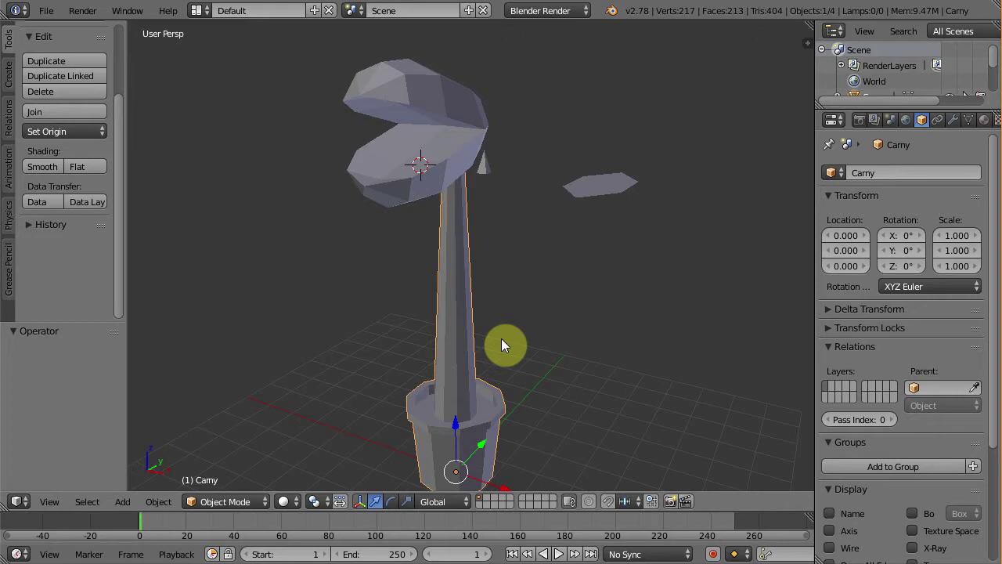
Apply the head Cube's Mirror modifier with X mirroring unchecked
{"action": "right_click", "coordinate": [448, 169]}
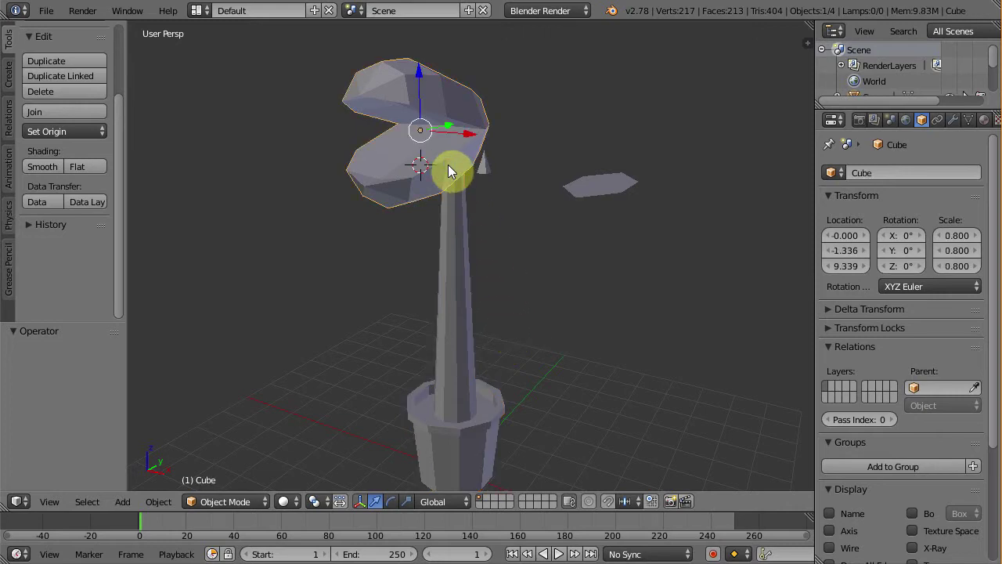
{"action": "left_click", "coordinate": [953, 119]}
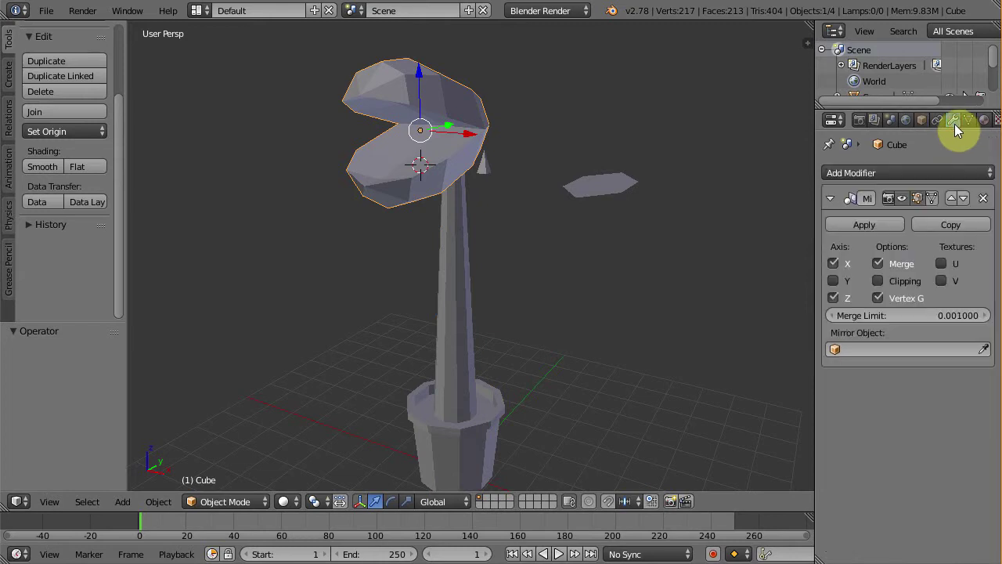
{"action": "left_click", "coordinate": [832, 264]}
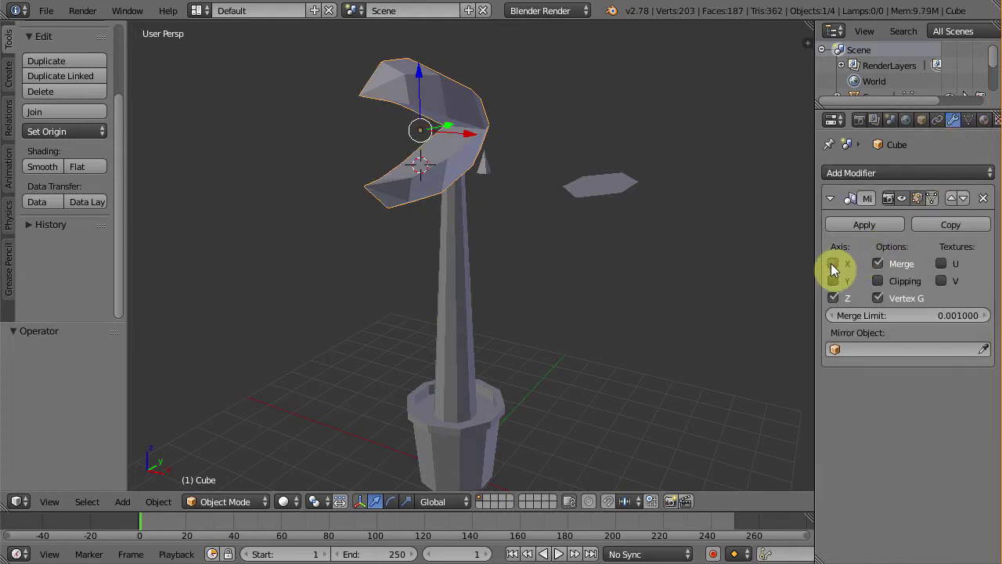
{"action": "left_click", "coordinate": [849, 224]}
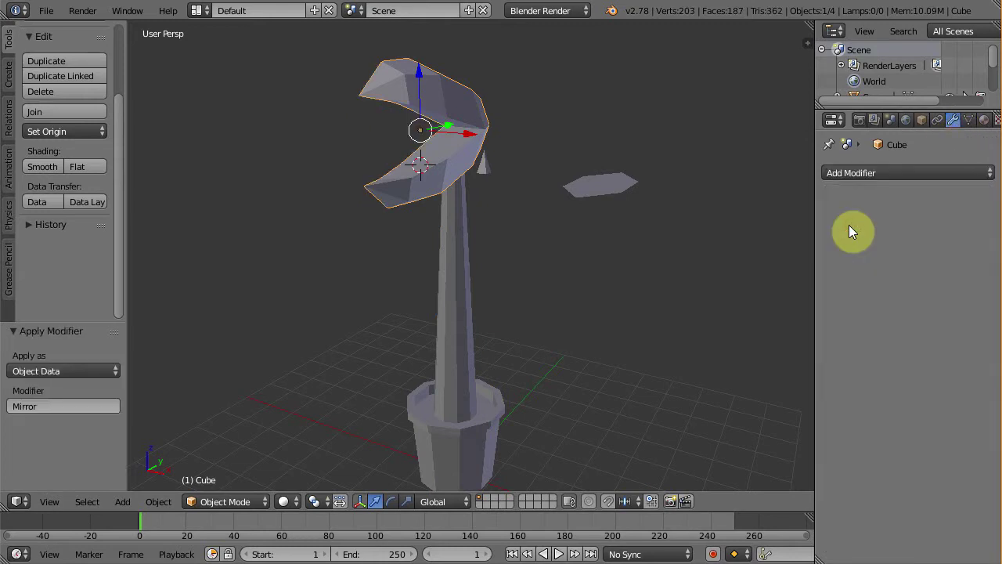
Select the Carny stand object and enter Edit Mode on its mesh
{"action": "middle_click_drag", "start_coordinate": [496, 203], "coordinate": [461, 251]}
{"action": "right_click", "coordinate": [455, 308]}
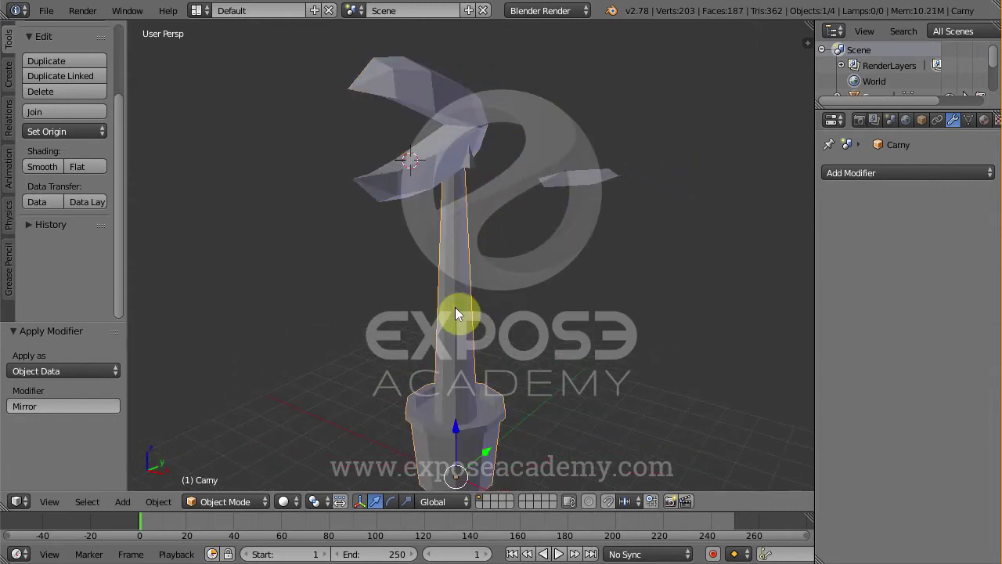
{"action": "key", "text": "Tab"}
Join two opposite bottom-rim vertices of the pot with a J edge, giving 311 edges
{"action": "middle_click_drag", "start_coordinate": [474, 418], "coordinate": [472, 268]}
{"action": "right_click", "coordinate": [461, 353]}
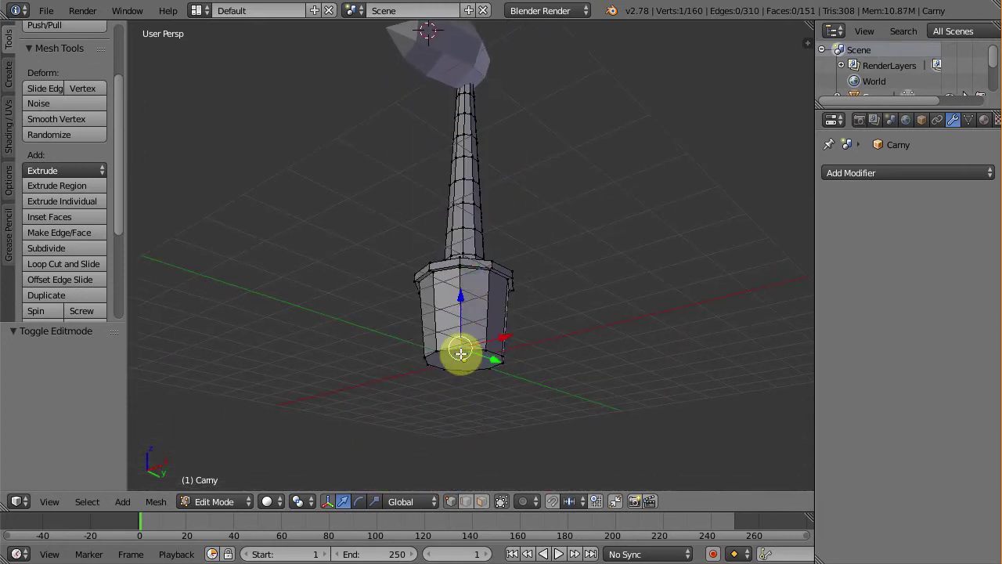
{"action": "key", "text": "KP_Decimal"}
{"action": "middle_click_drag", "start_coordinate": [472, 397], "coordinate": [512, 338]}
{"action": "scroll", "coordinate": [470, 385], "scroll_direction": "down", "scroll_amount": 4}
{"action": "right_click", "coordinate": [561, 417]}
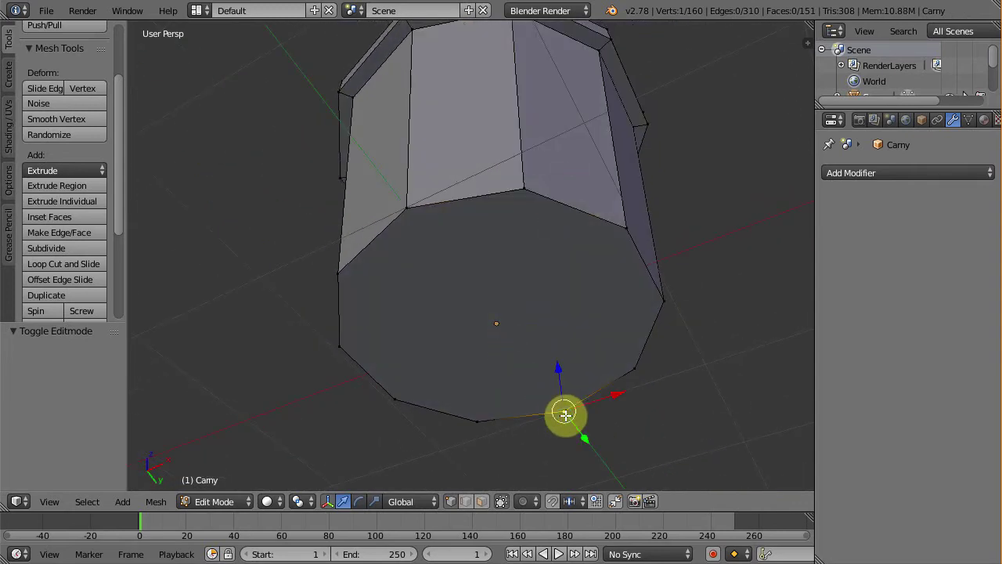
{"action": "right_click", "coordinate": [407, 210], "text": "shift"}
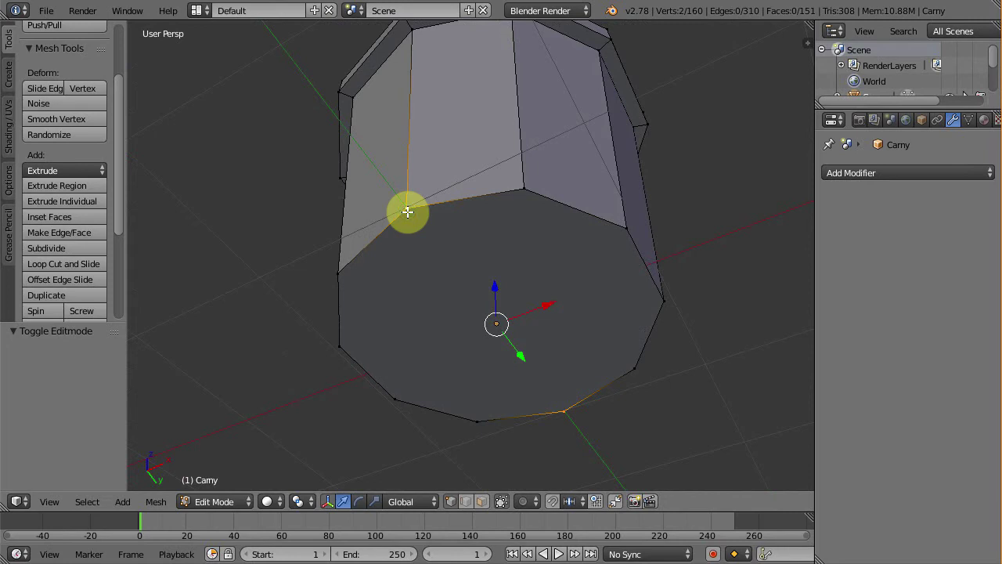
{"action": "key", "text": "j"}
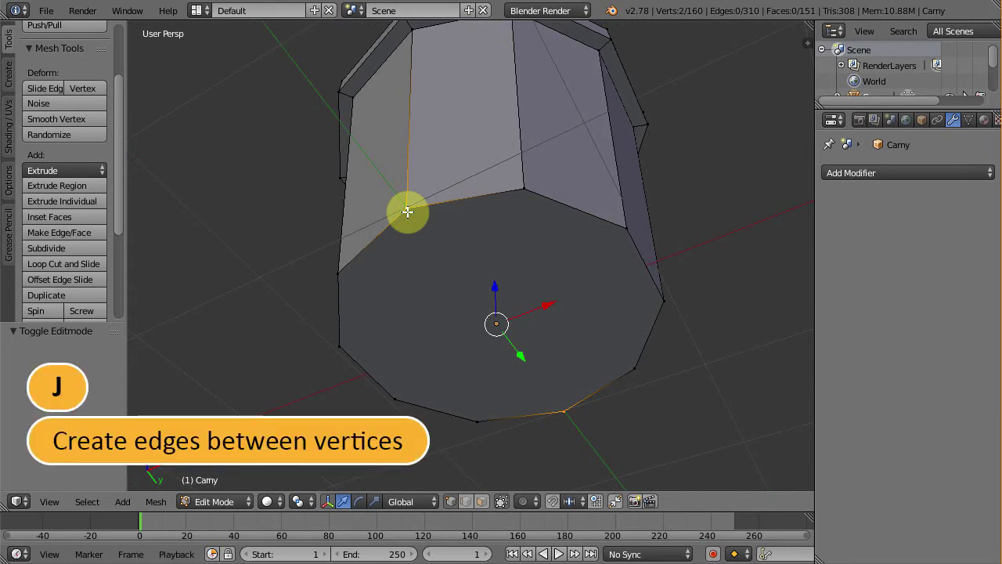
{"action": "scroll", "coordinate": [436, 269], "scroll_direction": "down", "scroll_amount": 3}
{"action": "middle_click_drag", "start_coordinate": [437, 269], "coordinate": [474, 273]}
In front wireframe view, box-select the stand's left half and delete those vertices, leaving 96
{"action": "key", "text": "KP_1"}
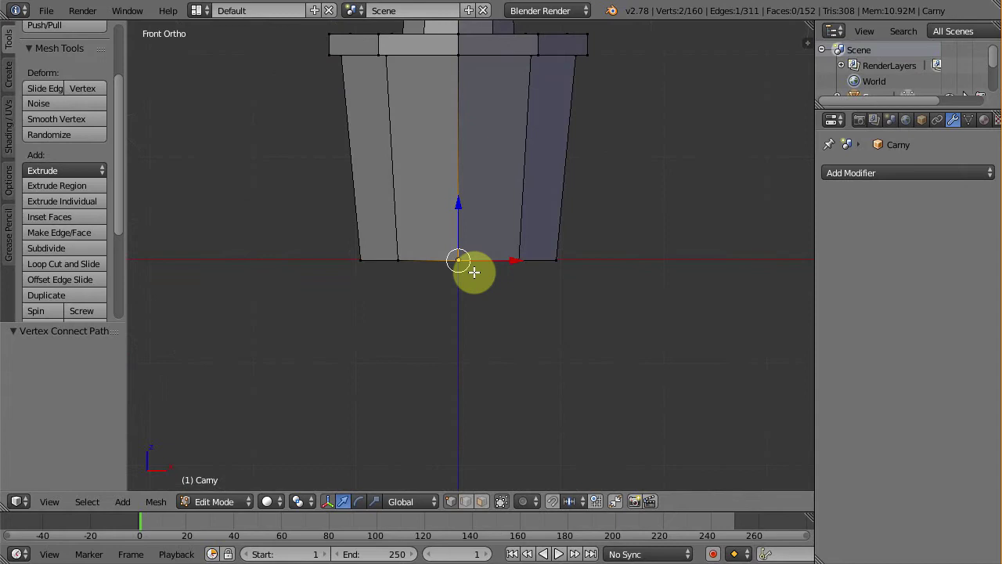
{"action": "scroll", "coordinate": [474, 272], "scroll_direction": "down", "scroll_amount": 6}
{"action": "middle_click_drag", "start_coordinate": [474, 219], "coordinate": [506, 350], "text": "shift"}
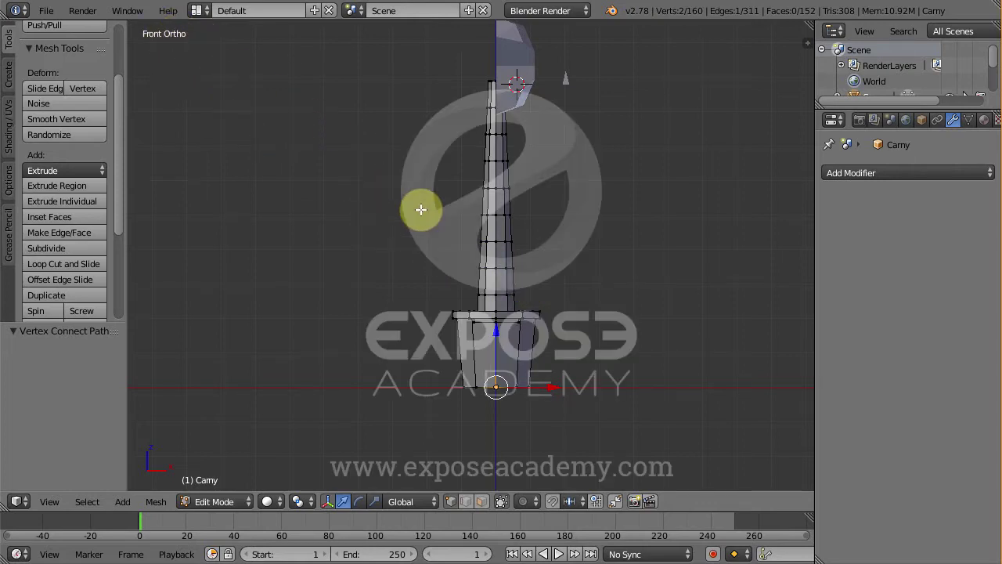
{"action": "key", "text": "z"}
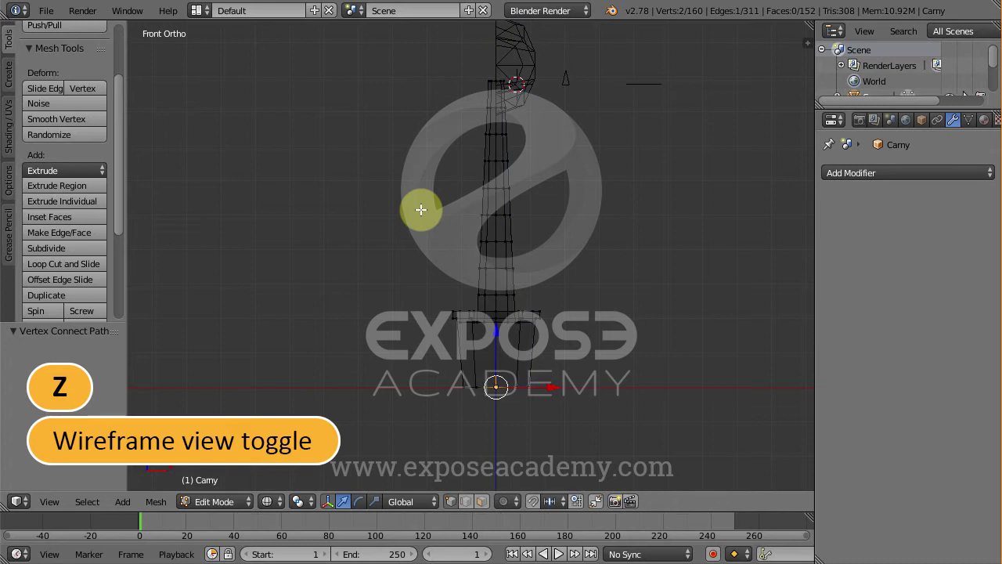
{"action": "key", "text": "b"}
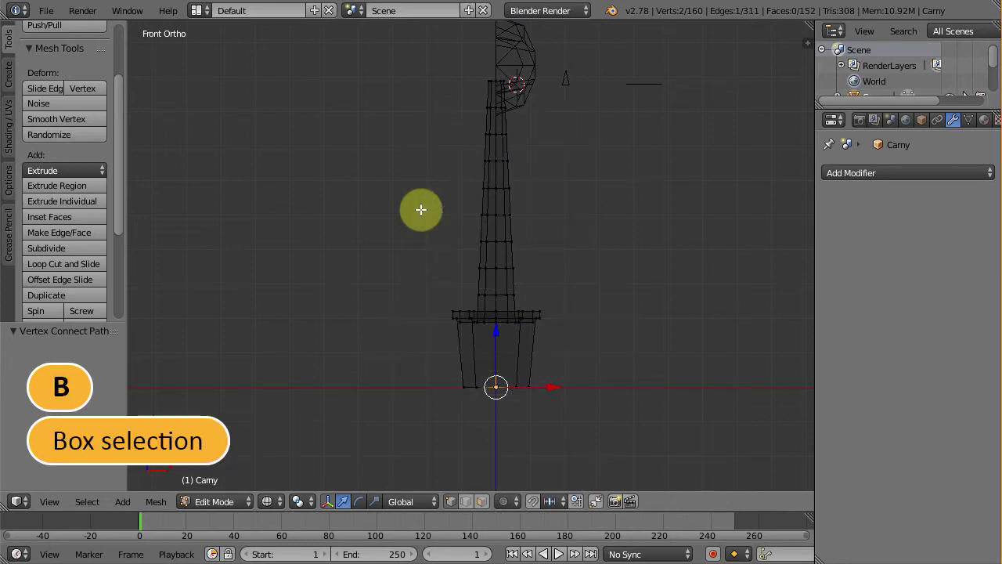
{"action": "key", "text": "a"}
{"action": "key", "text": "b"}
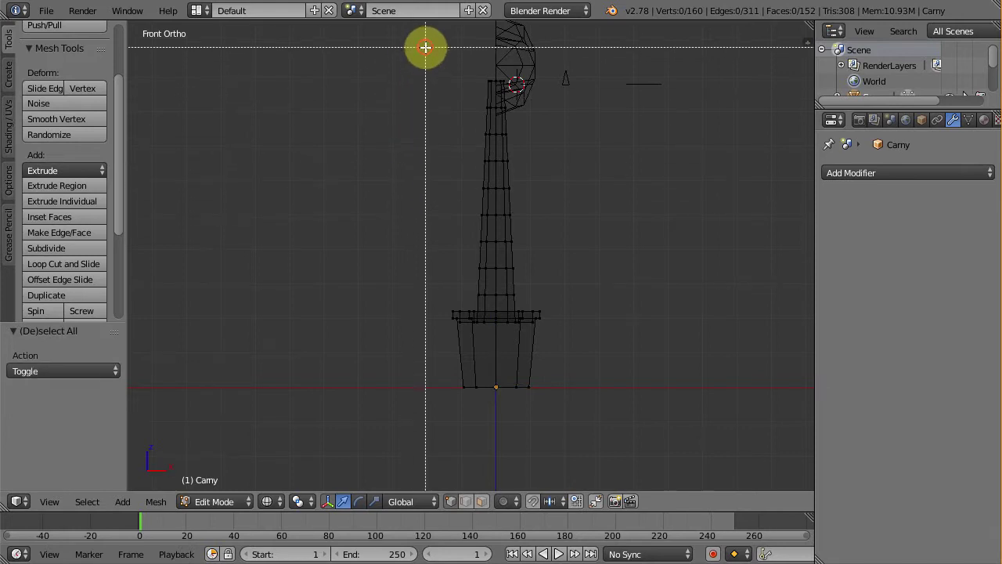
{"action": "left_click_drag", "start_coordinate": [426, 47], "coordinate": [491, 456]}
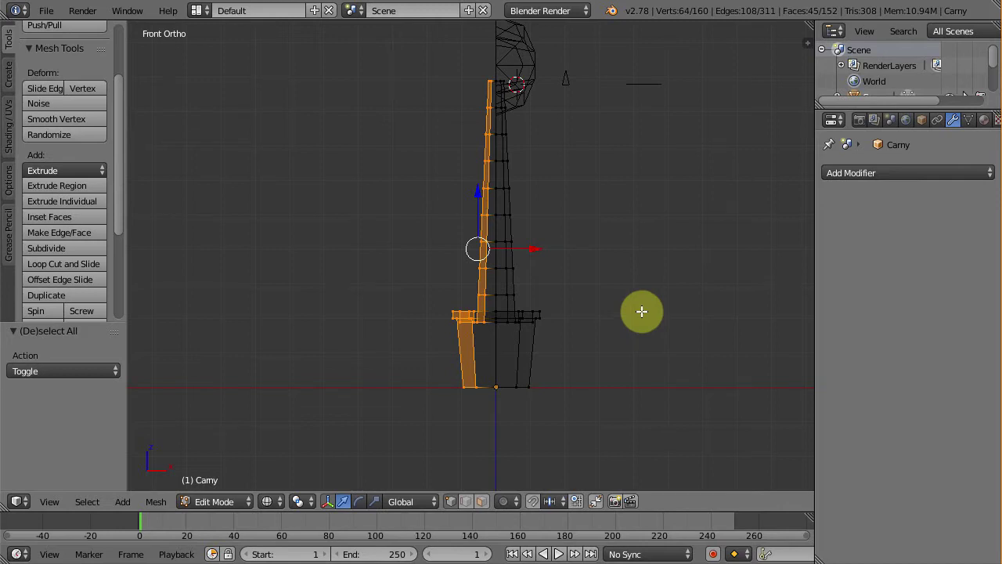
{"action": "key", "text": "x"}
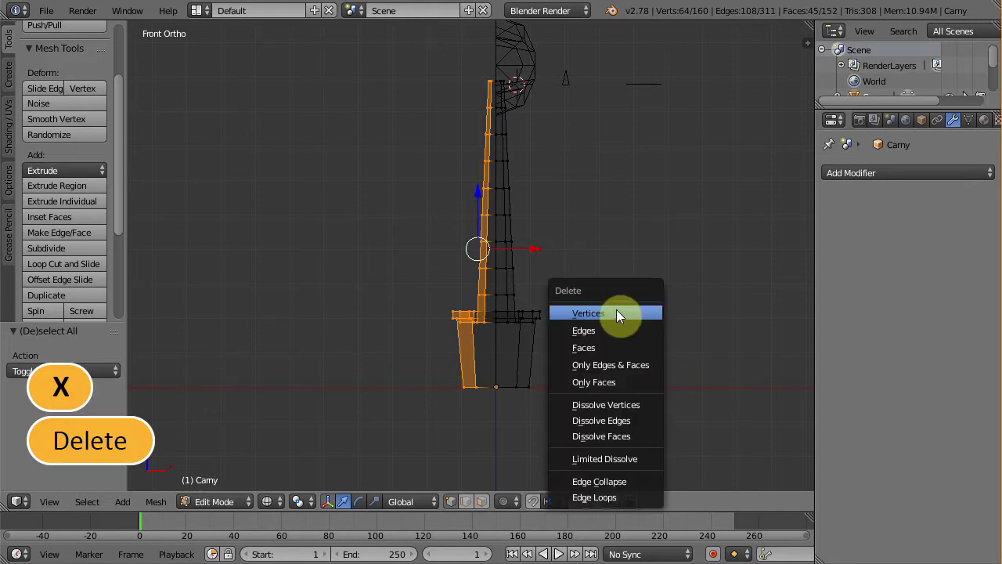
{"action": "left_click", "coordinate": [610, 313]}
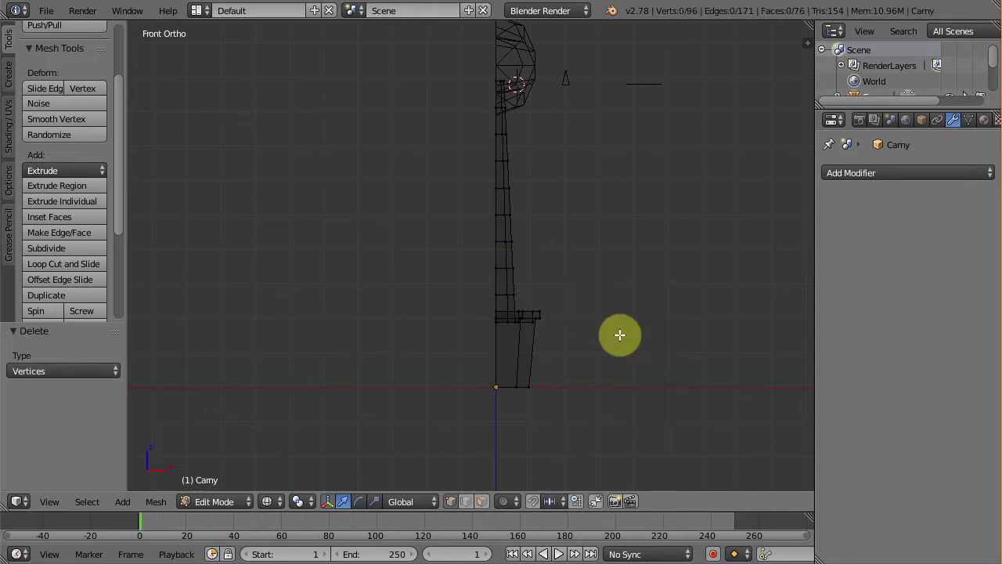
{"action": "middle_click_drag", "start_coordinate": [618, 334], "coordinate": [539, 443]}
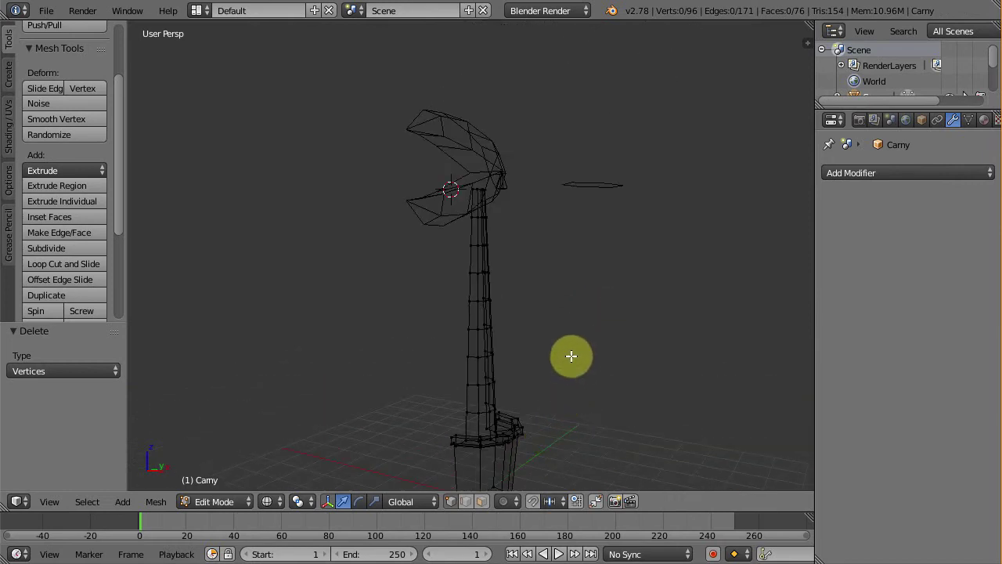
Select the head object Cube in solid shading and enter Edit Mode on it
{"action": "key", "text": "Tab"}
{"action": "right_click", "coordinate": [481, 160]}
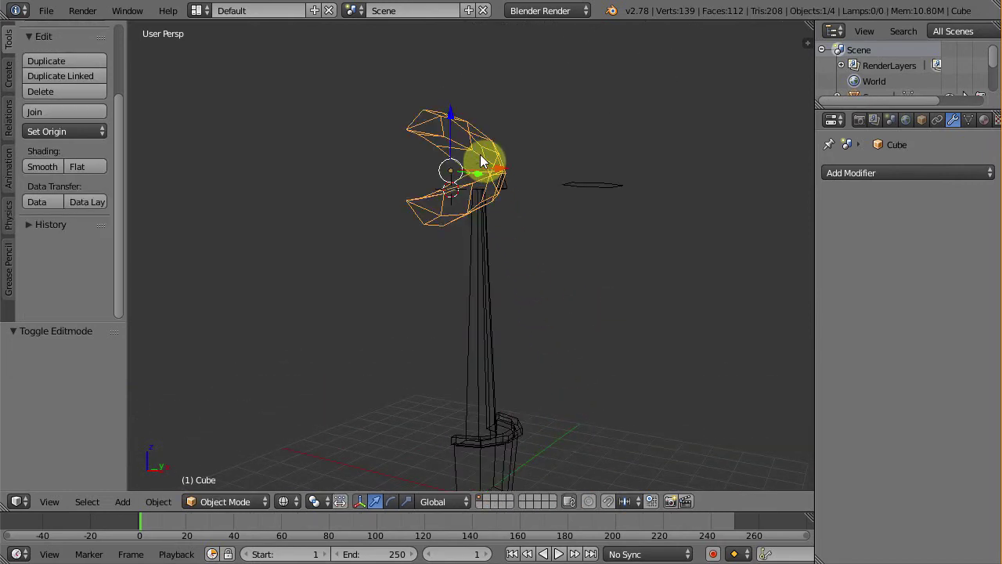
{"action": "key", "text": "z"}
{"action": "key", "text": "Tab"}
{"action": "scroll", "coordinate": [486, 161], "scroll_direction": "up", "scroll_amount": 6}
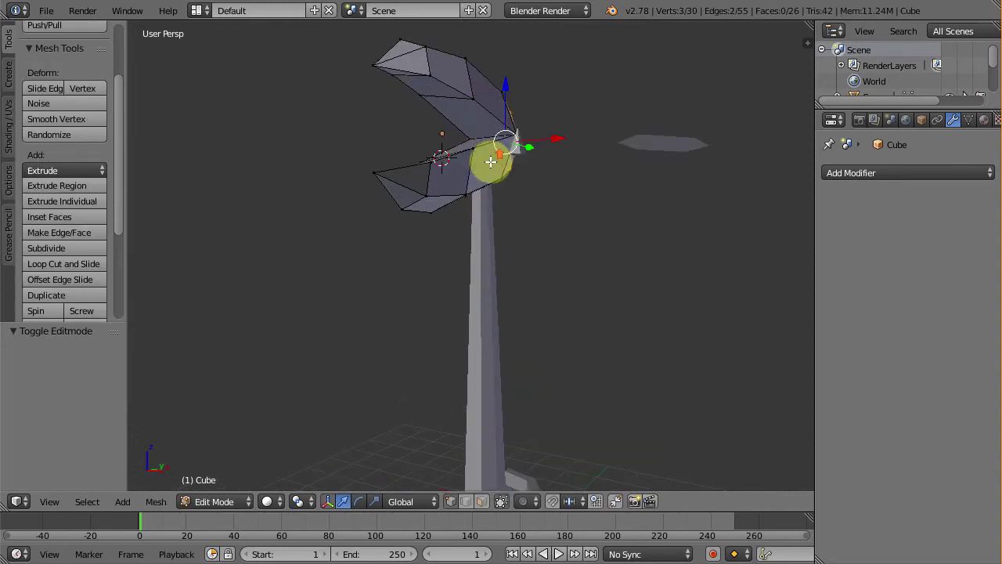
{"action": "scroll", "coordinate": [521, 324], "scroll_direction": "down", "scroll_amount": 6}
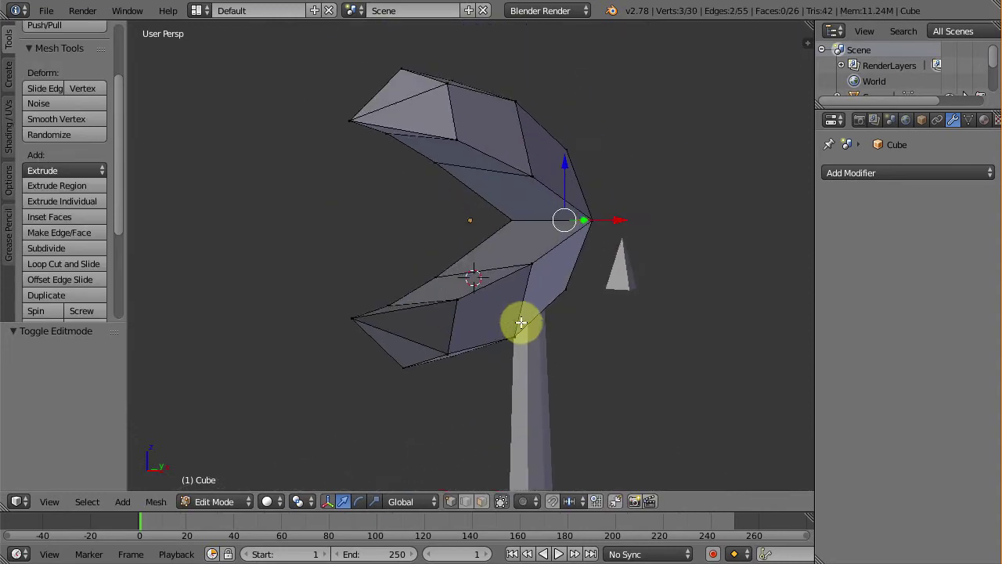
Select the edge path from upper jaw tip through hinge to lower tip and mark it as a seam
{"action": "right_click", "coordinate": [351, 128]}
{"action": "middle_click_drag", "start_coordinate": [459, 224], "coordinate": [438, 202]}
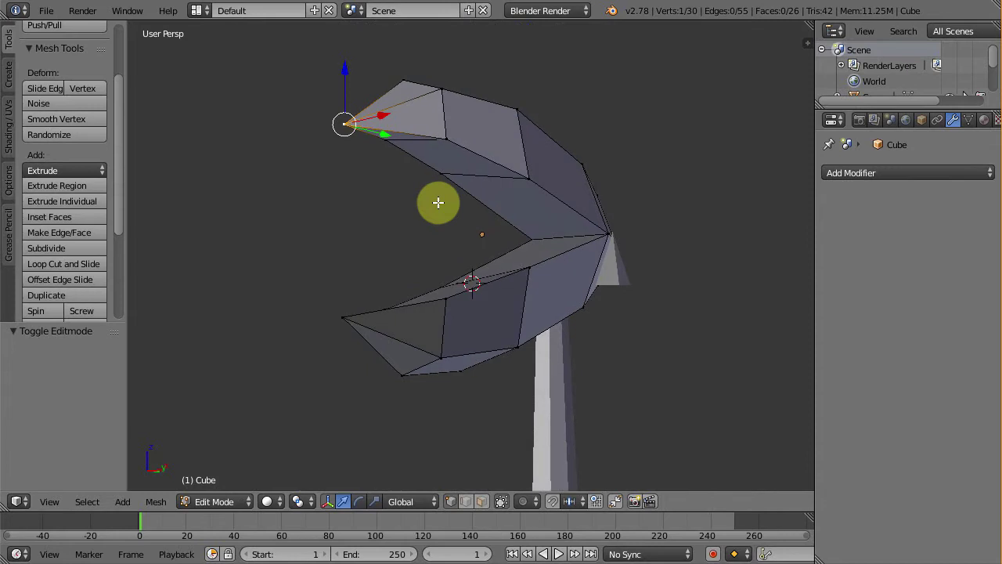
{"action": "right_click", "coordinate": [607, 233], "text": "ctrl"}
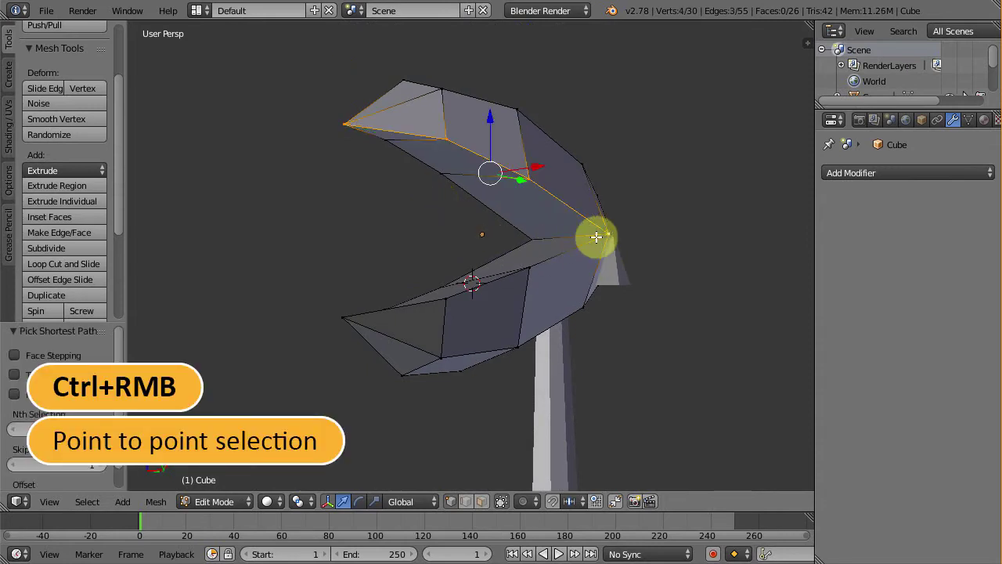
{"action": "right_click", "coordinate": [342, 319], "text": "ctrl"}
{"action": "middle_click_drag", "start_coordinate": [350, 318], "coordinate": [485, 235]}
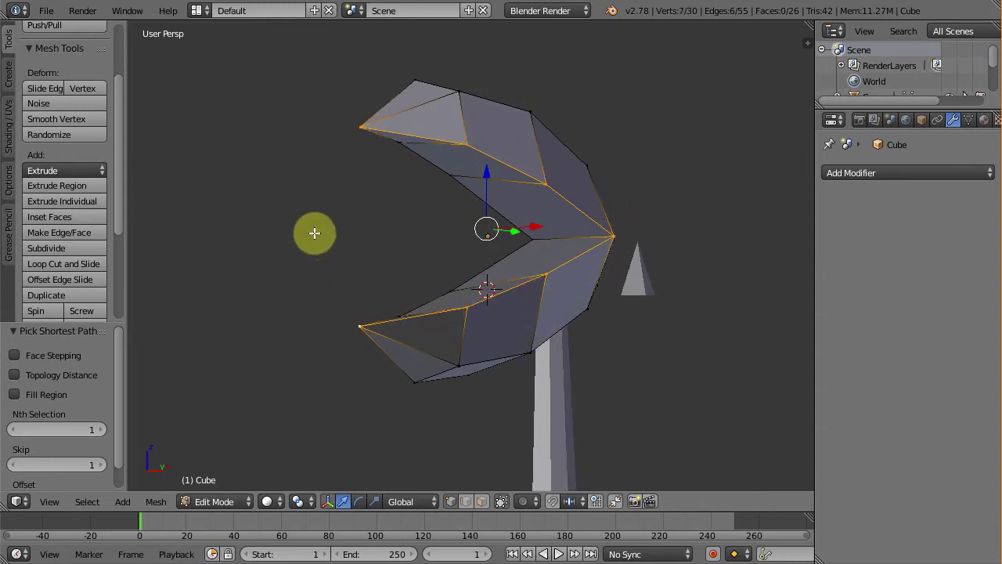
{"action": "left_click", "coordinate": [9, 125]}
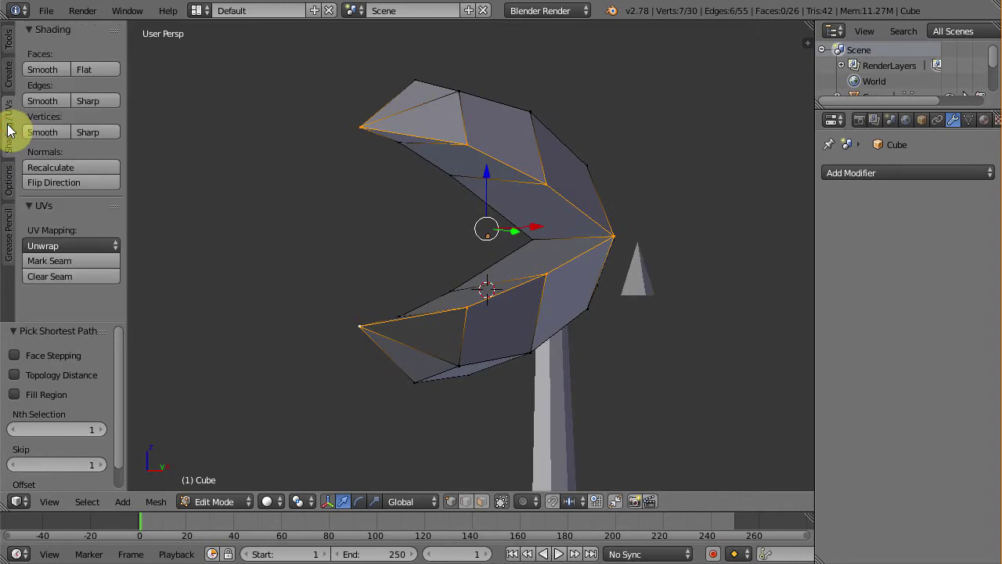
{"action": "left_click", "coordinate": [70, 260]}
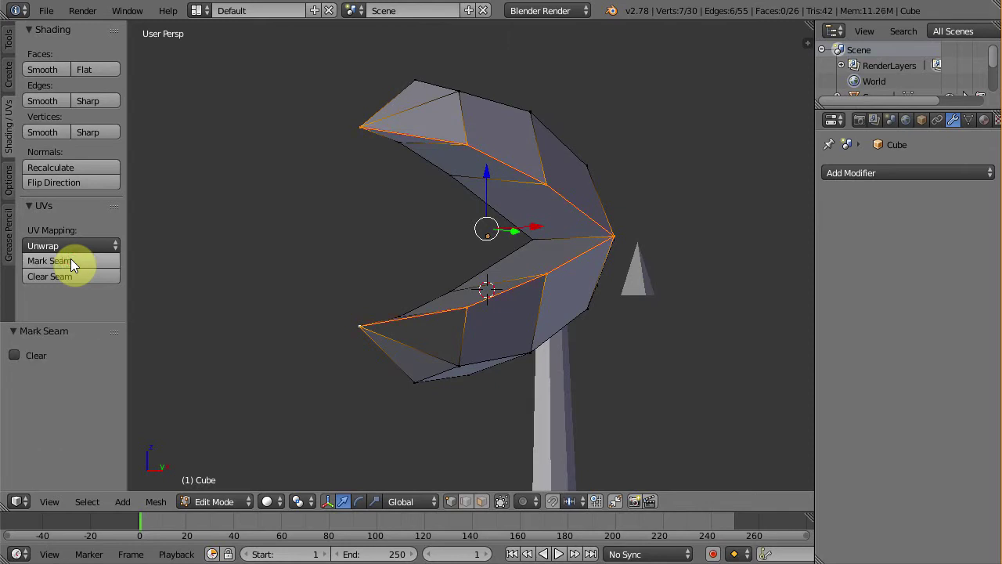
{"action": "middle_click_drag", "start_coordinate": [425, 264], "coordinate": [387, 271]}
Mark the edge path across the jaw's hinge as a seam
{"action": "key", "text": "a"}
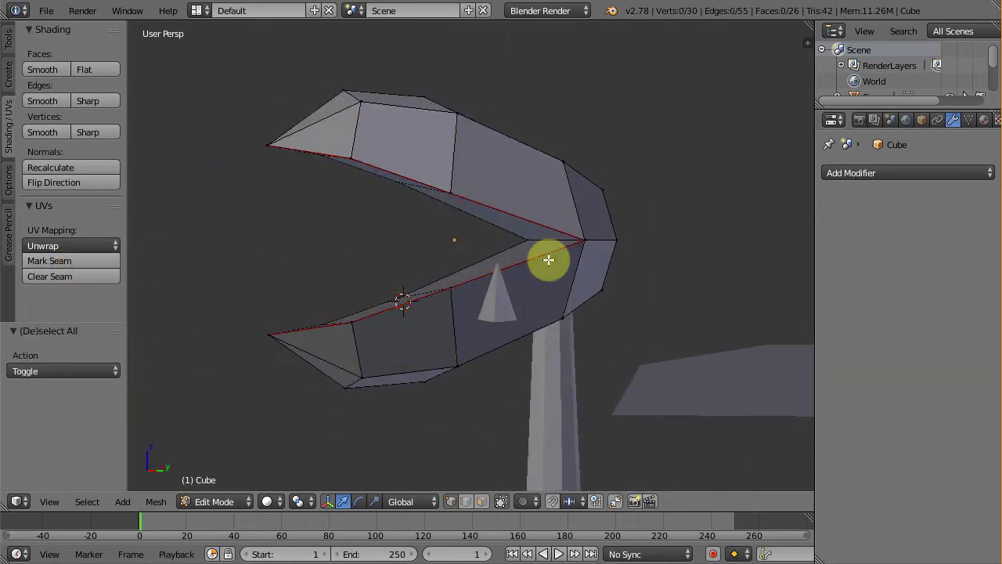
{"action": "middle_click_drag", "start_coordinate": [599, 262], "coordinate": [486, 241]}
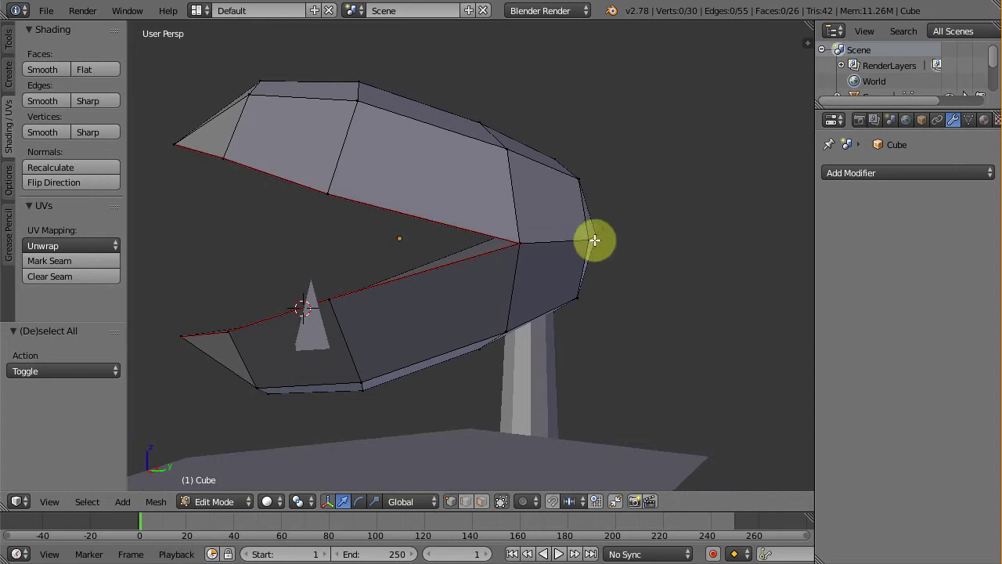
{"action": "mouse_move", "coordinate": [531, 277]}
{"action": "middle_mouse_down"}
{"action": "mouse_move", "coordinate": [573, 269]}
{"action": "mouse_move", "coordinate": [540, 266]}
{"action": "middle_mouse_up"}
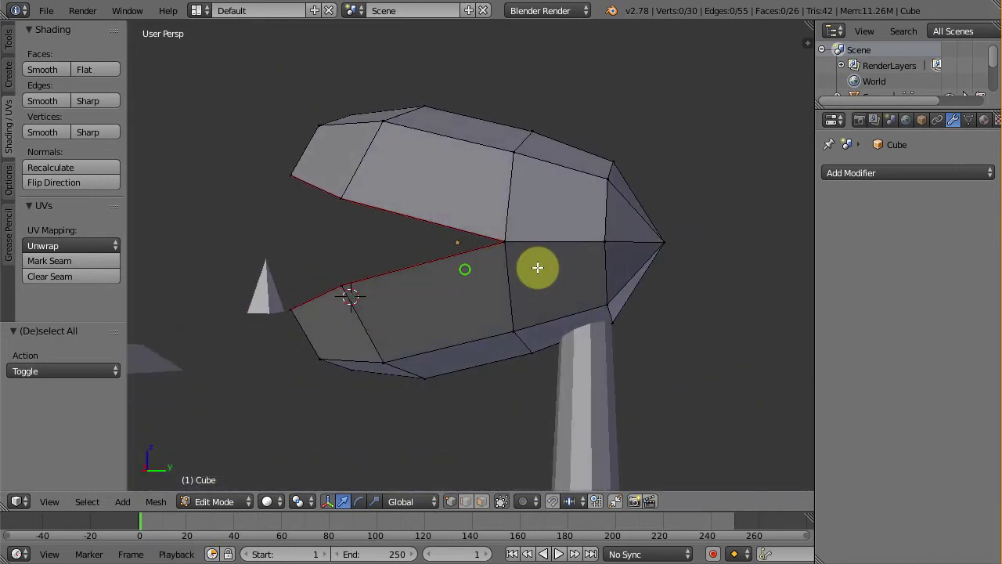
{"action": "middle_click_drag", "start_coordinate": [664, 243], "coordinate": [353, 266]}
{"action": "right_click", "coordinate": [274, 244], "text": "ctrl"}
{"action": "middle_click_drag", "start_coordinate": [660, 256], "coordinate": [546, 271], "text": "shift"}
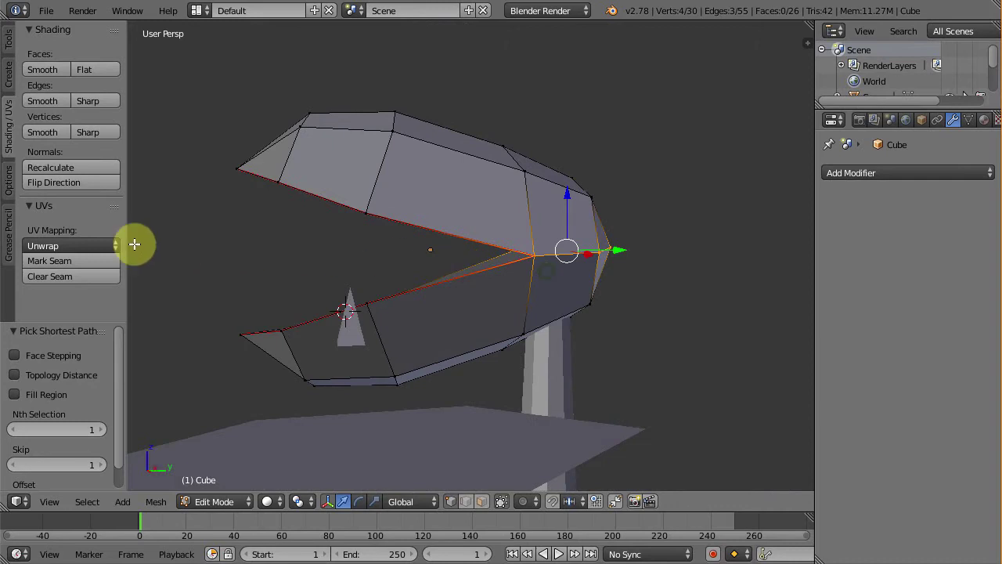
{"action": "left_click", "coordinate": [74, 260]}
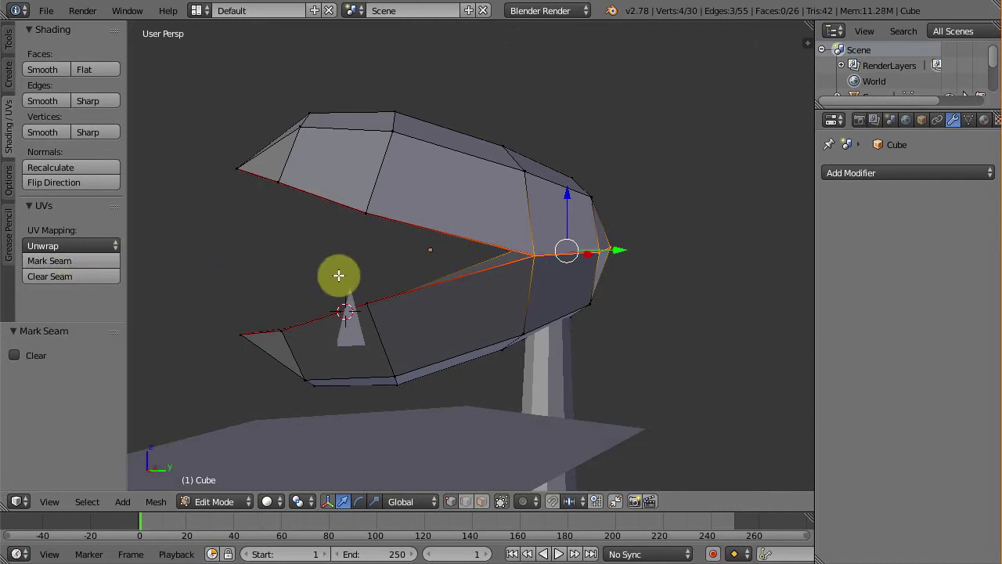
{"action": "middle_click_drag", "start_coordinate": [521, 282], "coordinate": [582, 287]}
Mark one edge of the small cone Cube.001 as a seam
{"action": "key", "text": "Tab"}
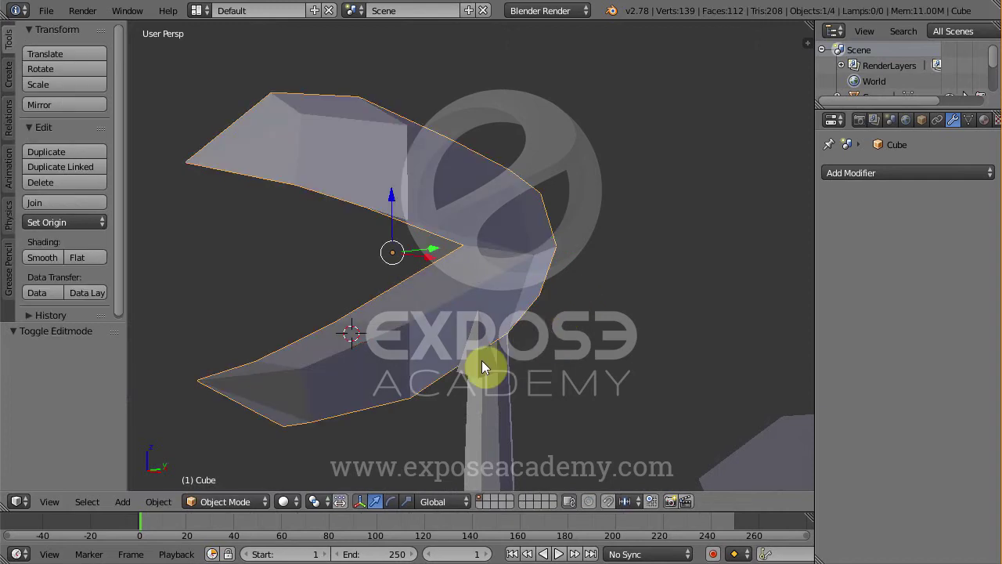
{"action": "right_click", "coordinate": [482, 360]}
{"action": "key", "text": "Tab"}
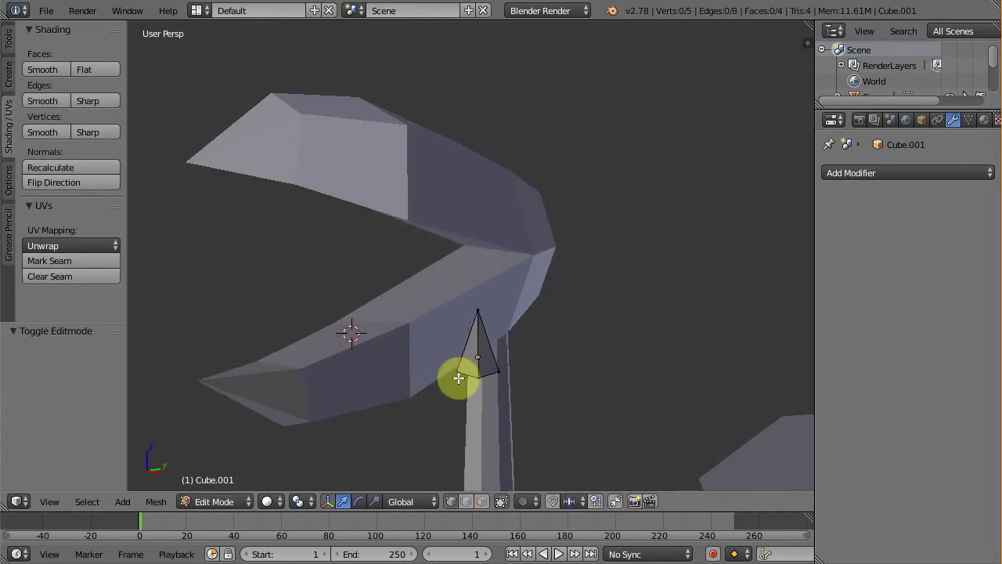
{"action": "middle_click_drag", "start_coordinate": [458, 379], "coordinate": [481, 486]}
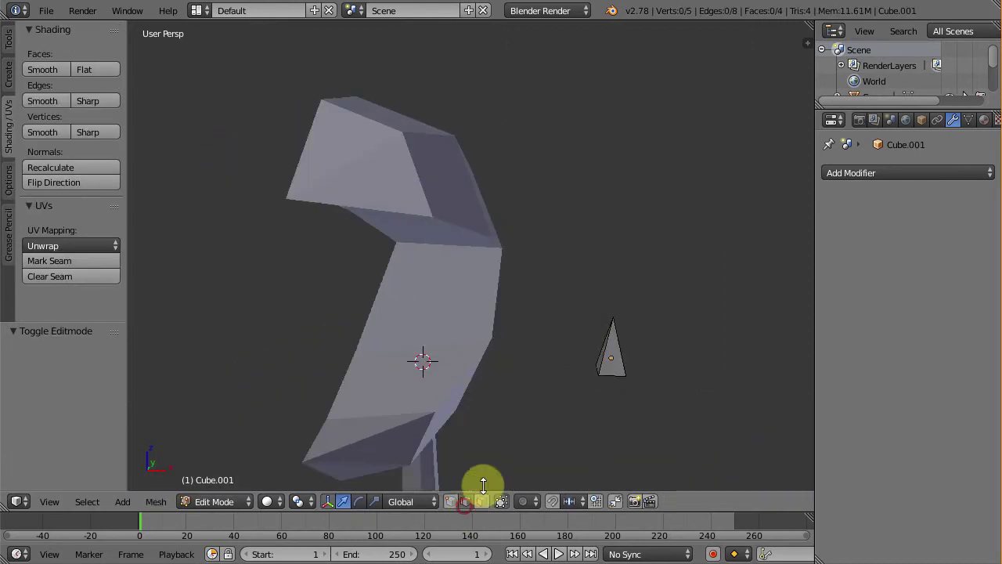
{"action": "right_click", "coordinate": [602, 359]}
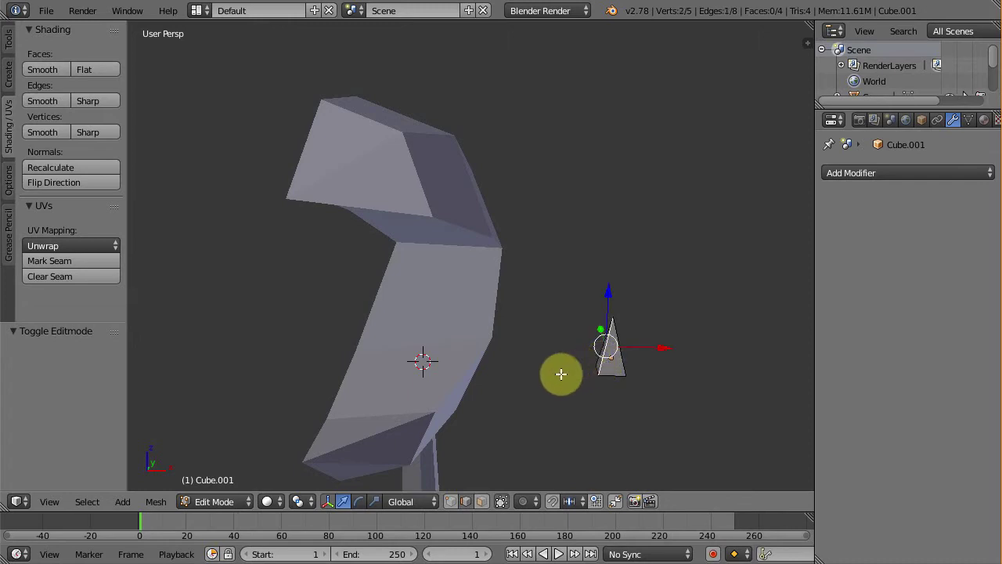
{"action": "left_click", "coordinate": [79, 262]}
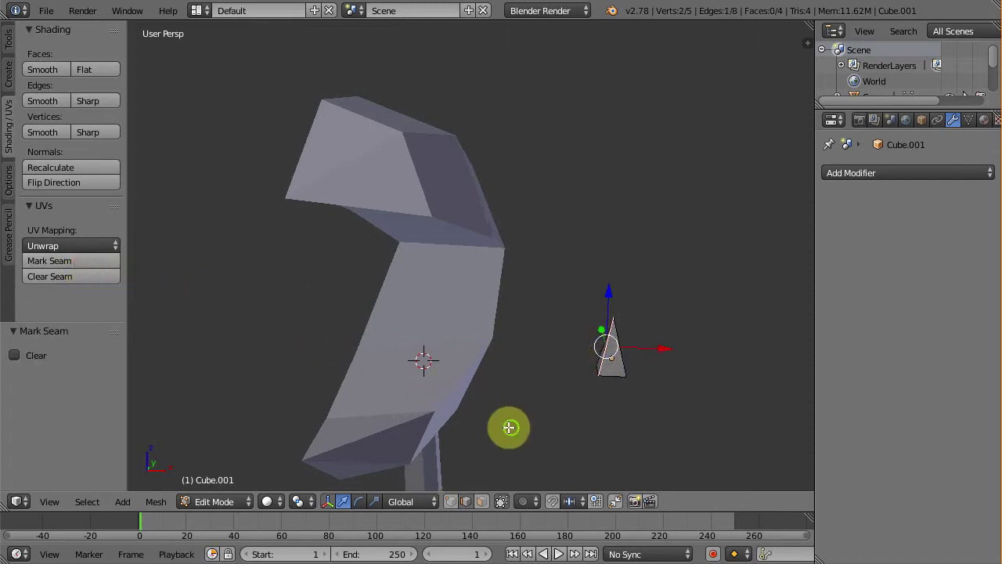
{"action": "middle_click_drag", "start_coordinate": [509, 427], "coordinate": [437, 262]}
Return to Object Mode and select the plant base object Carny
{"action": "key", "text": "Tab"}
{"action": "scroll", "coordinate": [461, 427], "scroll_direction": "down", "scroll_amount": 4}
{"action": "right_click", "coordinate": [468, 415]}
Enter Edit Mode on Carny and mark the pot's bottom edge loop as a seam
{"action": "mouse_move", "coordinate": [495, 425]}
{"action": "middle_mouse_down"}
{"action": "mouse_move", "coordinate": [465, 389]}
{"action": "mouse_move", "coordinate": [473, 339]}
{"action": "mouse_move", "coordinate": [401, 294]}
{"action": "mouse_move", "coordinate": [402, 309]}
{"action": "middle_mouse_up"}
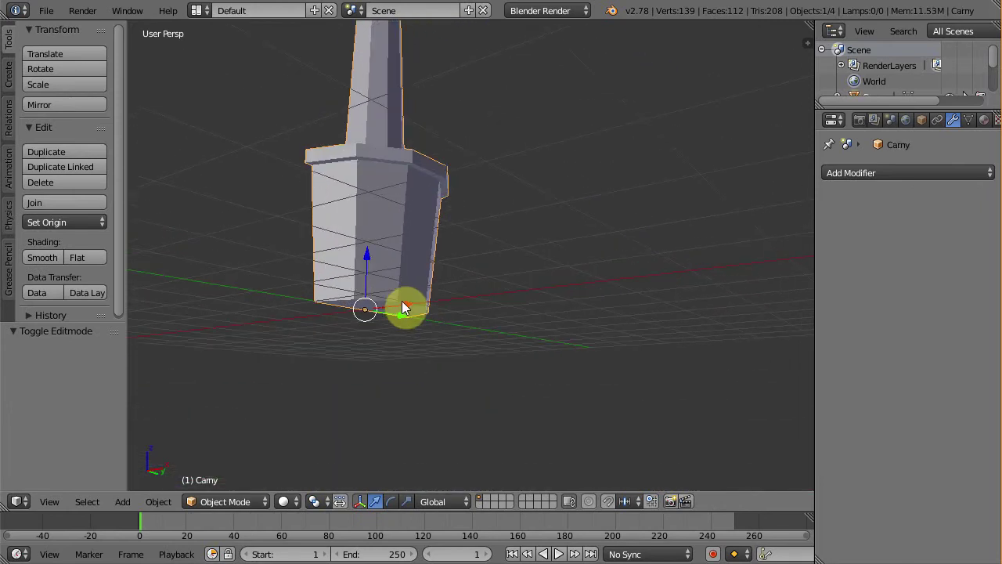
{"action": "key", "text": "Tab"}
{"action": "right_click", "coordinate": [386, 299], "text": "alt"}
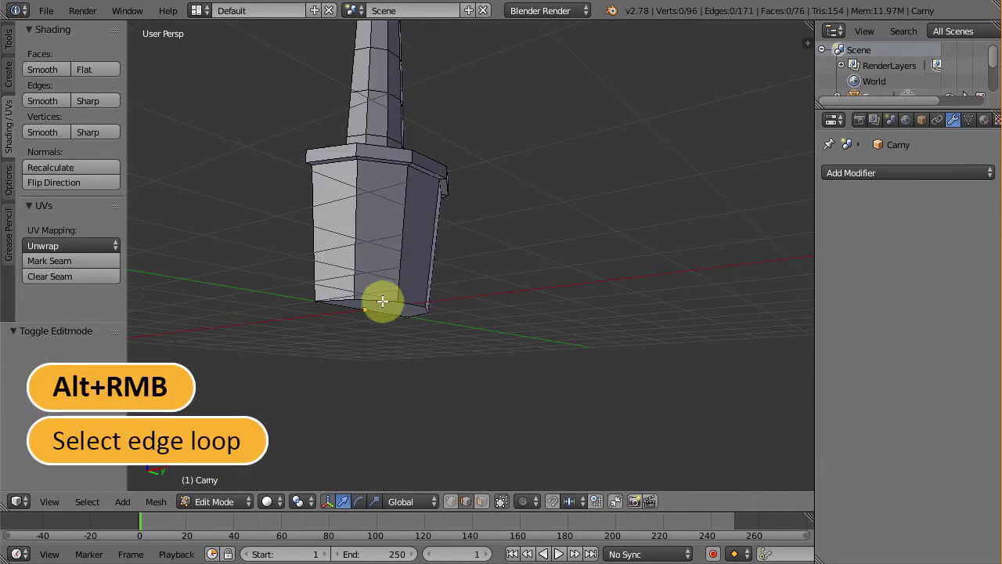
{"action": "left_click", "coordinate": [54, 261]}
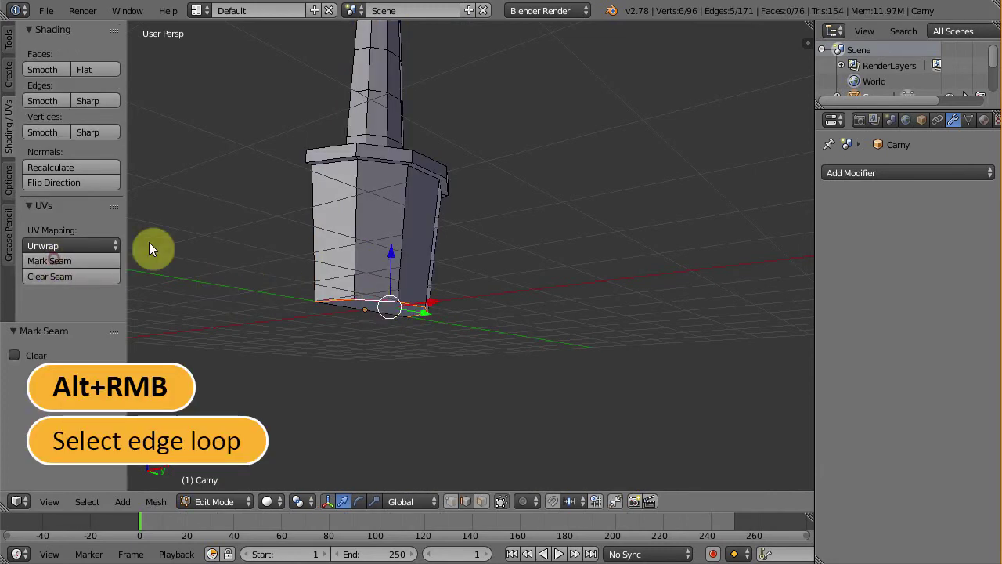
Mark the ledge's top edge loop and its upper rim edges as seams
{"action": "middle_click_drag", "start_coordinate": [459, 193], "coordinate": [355, 207]}
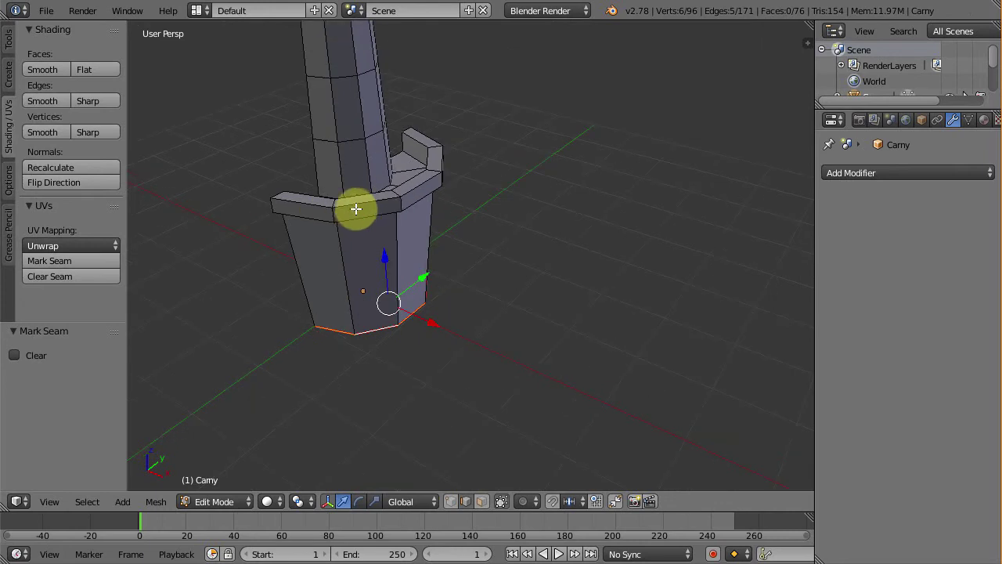
{"action": "right_click", "coordinate": [351, 205], "text": "alt"}
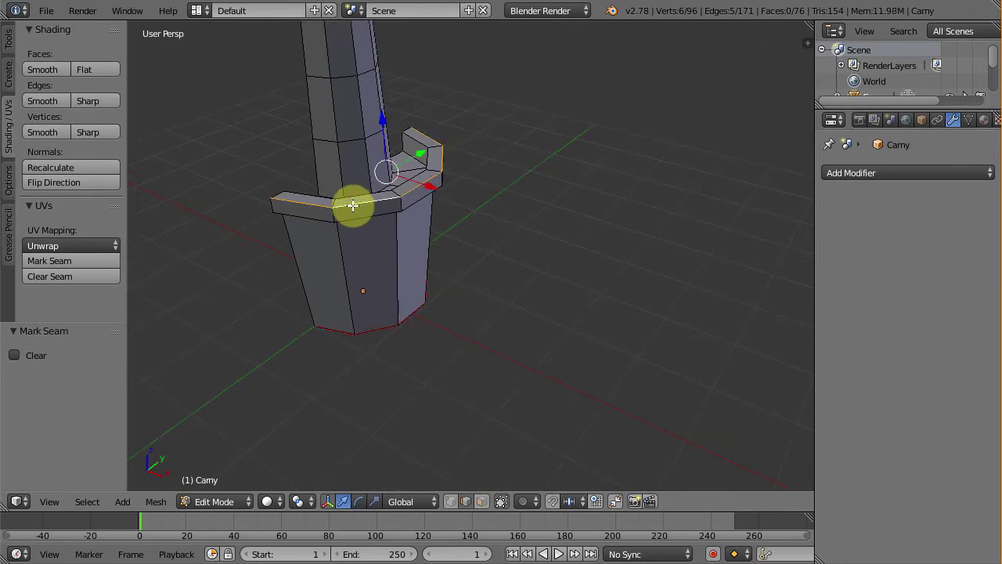
{"action": "left_click", "coordinate": [92, 261]}
{"action": "middle_click_drag", "start_coordinate": [323, 210], "coordinate": [316, 178]}
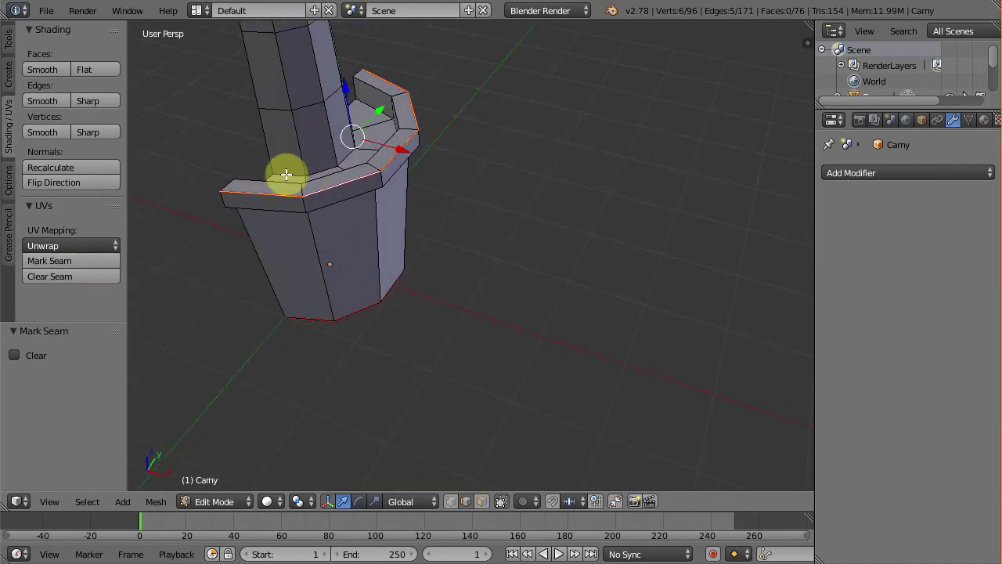
{"action": "right_click", "coordinate": [287, 174]}
{"action": "left_click", "coordinate": [63, 261]}
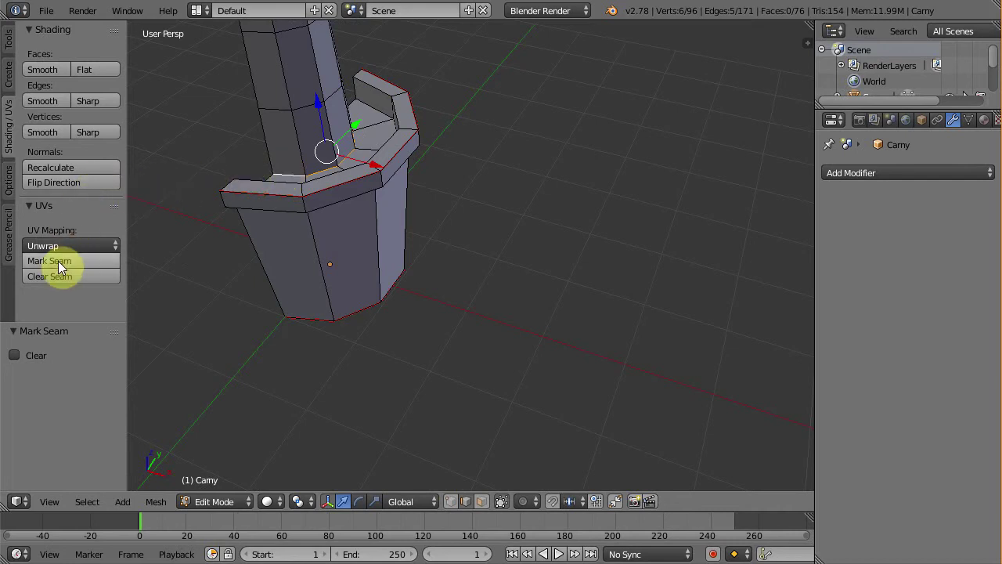
{"action": "scroll", "coordinate": [358, 240], "scroll_direction": "down", "scroll_amount": 3}
{"action": "middle_click_drag", "start_coordinate": [444, 226], "coordinate": [453, 267]}
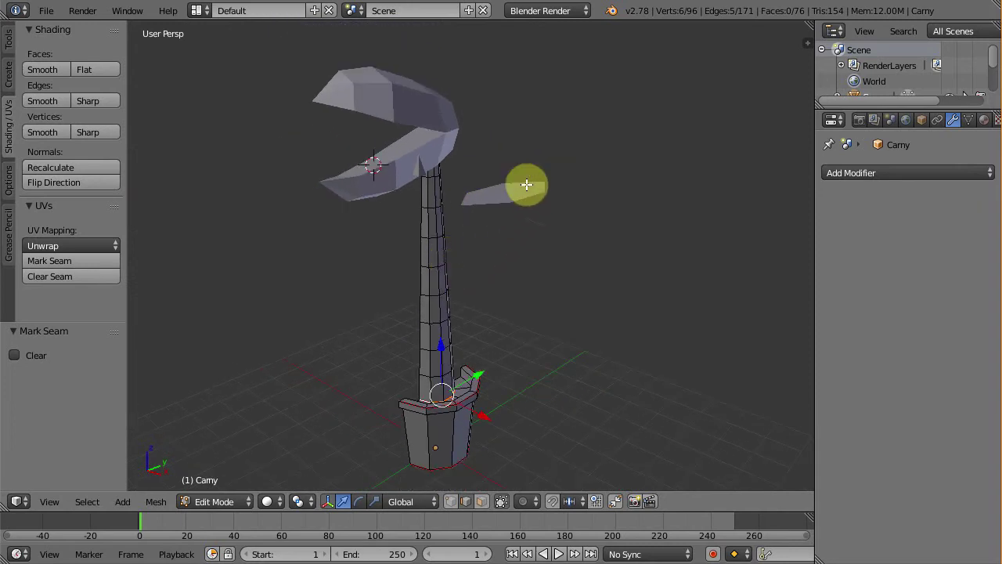
{"action": "middle_click_drag", "start_coordinate": [483, 232], "coordinate": [504, 250]}
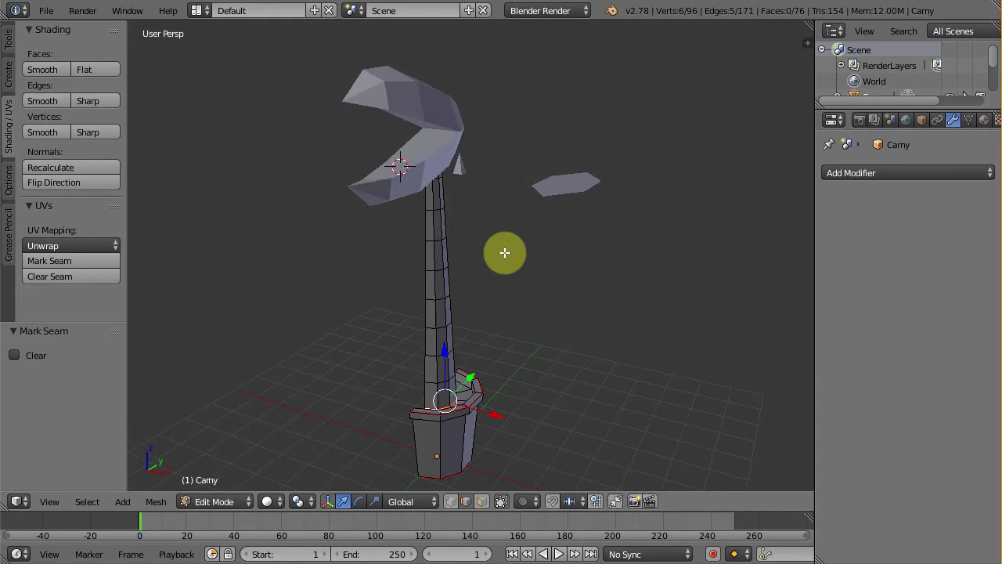
Tab out of the Carny stand's Edit Mode, leaving the scene at 139 vertices, 112 faces
{"action": "key", "text": "Tab"}
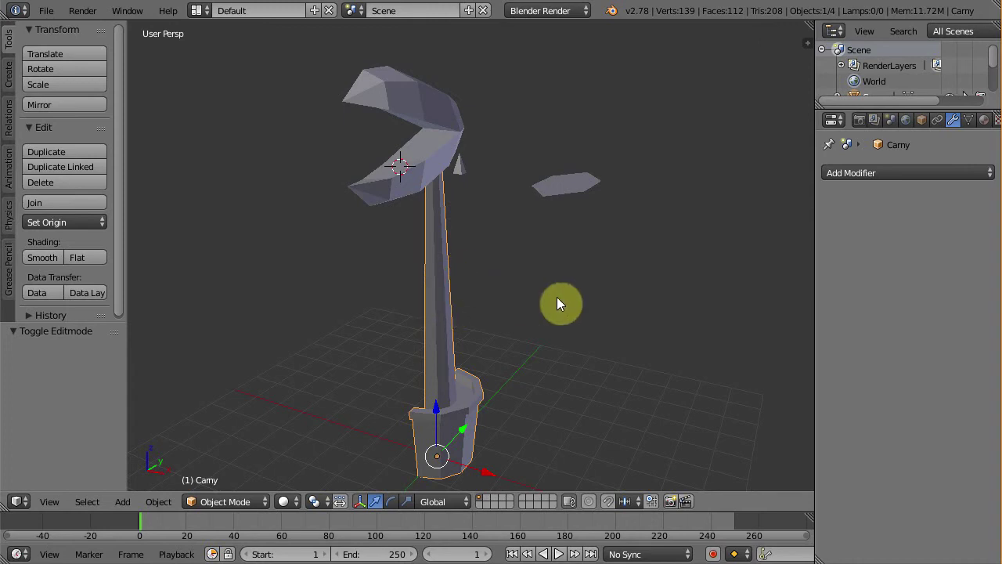
Apply the Carny stand's scale so it reads 1.000 on every axis
{"action": "key", "text": "n"}
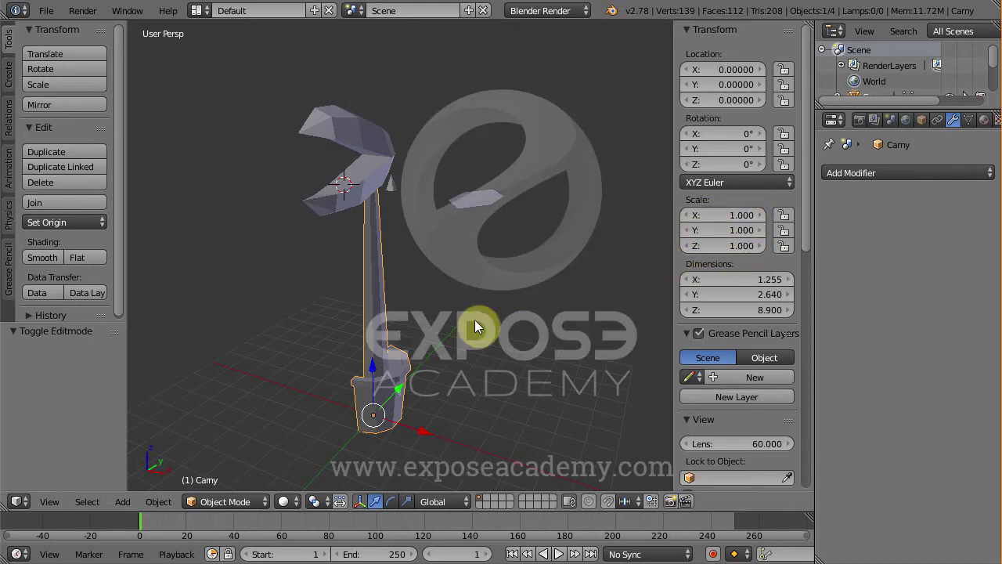
{"action": "key", "text": "ctrl+a"}
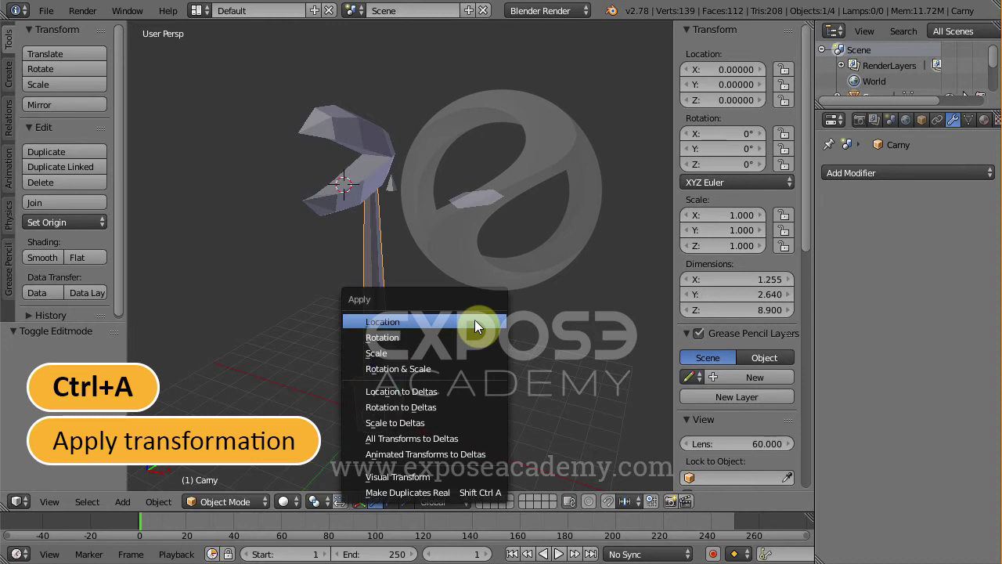
{"action": "left_click", "coordinate": [399, 353]}
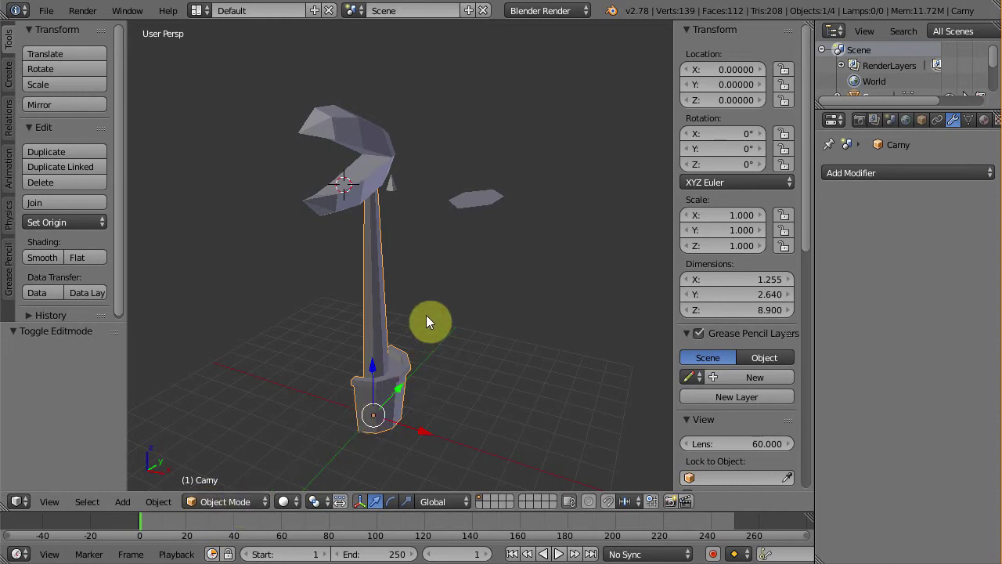
Select all parts with the Carny stem active, join them with Ctrl+J, and enter Edit Mode
{"action": "key", "text": "a"}
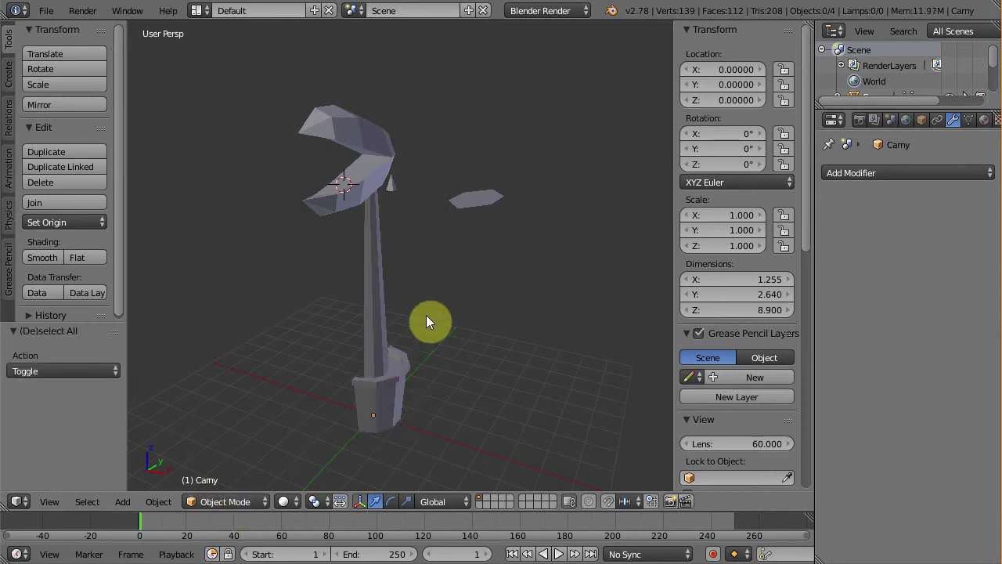
{"action": "key", "text": "a"}
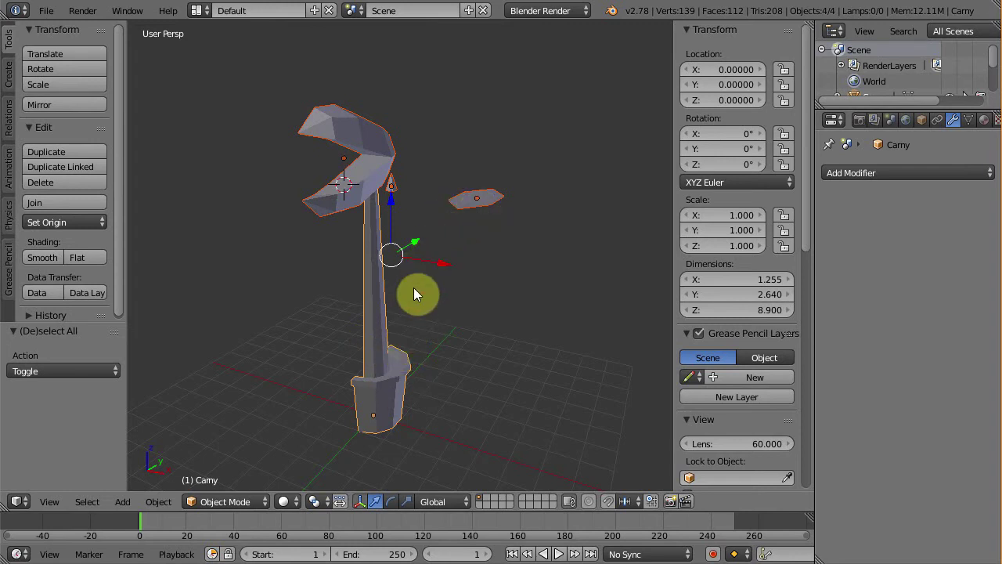
{"action": "right_click", "coordinate": [378, 311], "text": "shift"}
{"action": "right_click", "coordinate": [378, 310], "text": "shift"}
{"action": "key", "text": "ctrl+j"}
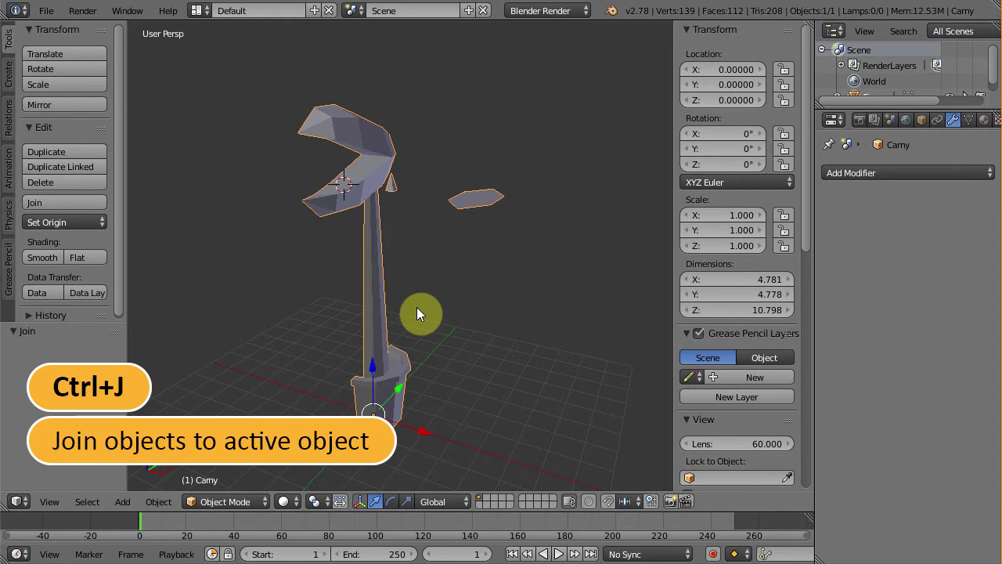
{"action": "mouse_move", "coordinate": [414, 318]}
{"action": "middle_mouse_down"}
{"action": "mouse_move", "coordinate": [295, 329]}
{"action": "mouse_move", "coordinate": [405, 318]}
{"action": "middle_mouse_up"}
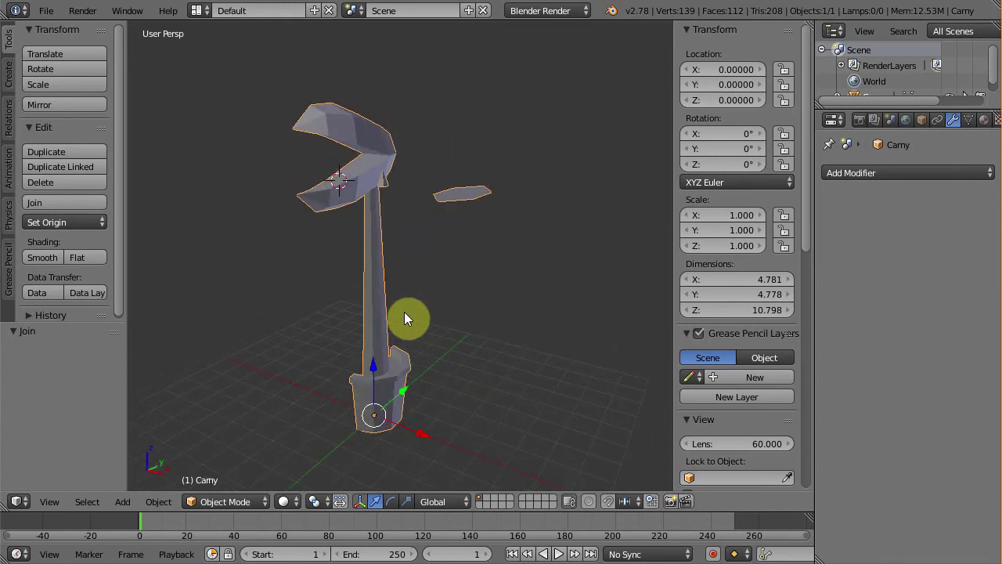
{"action": "key", "text": "Tab"}
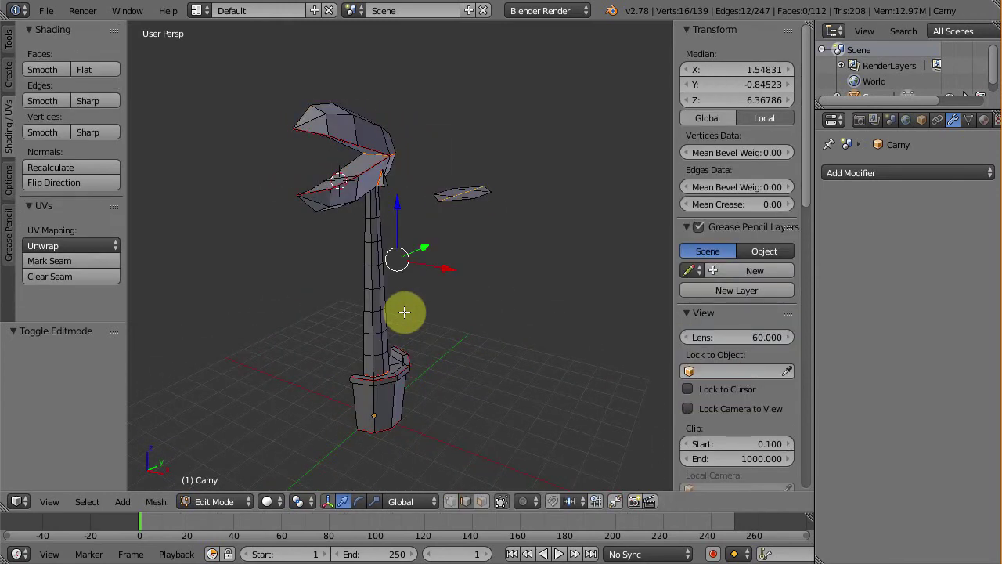
Select all faces, unwrap the Carny mesh along its seams (Angle Based), and split the 3D area in two
{"action": "left_click", "coordinate": [483, 503]}
{"action": "key", "text": "a"}
{"action": "key", "text": "a"}
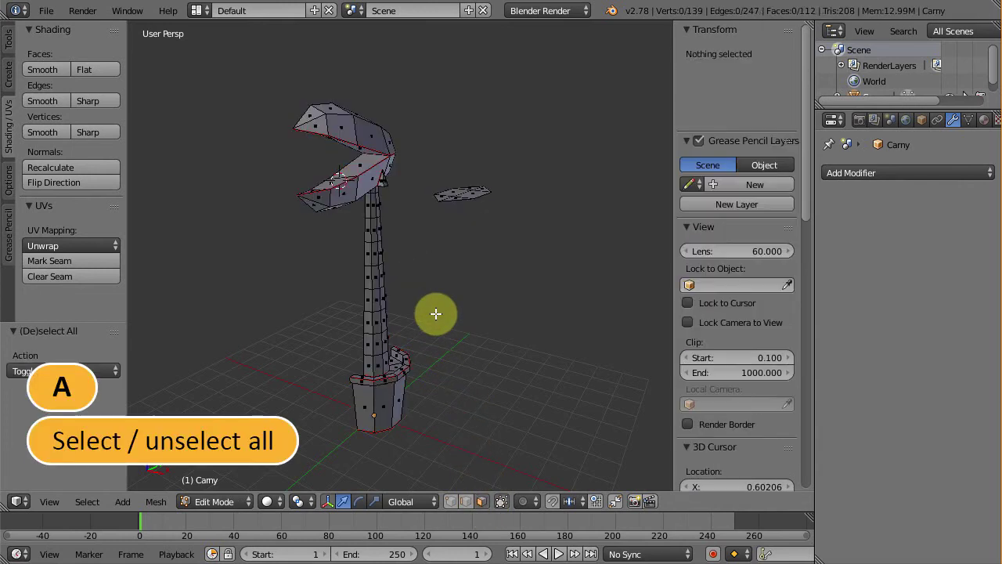
{"action": "key", "text": "a"}
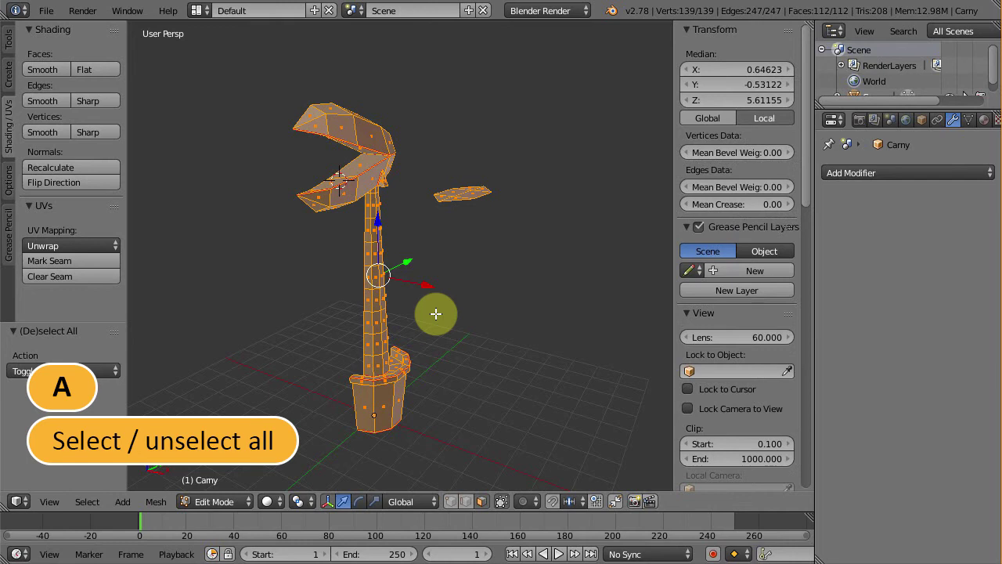
{"action": "key", "text": "u"}
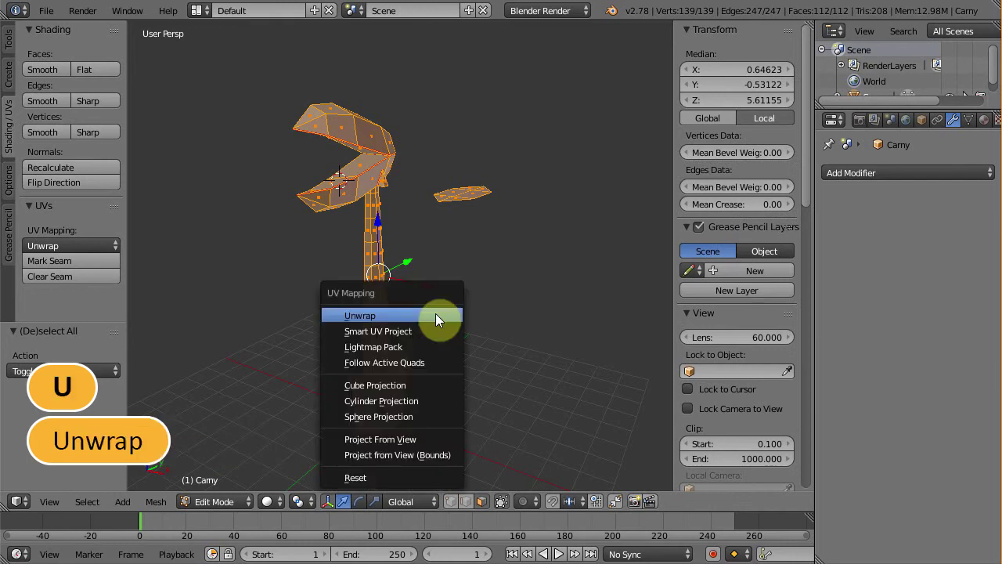
{"action": "left_click", "coordinate": [367, 317]}
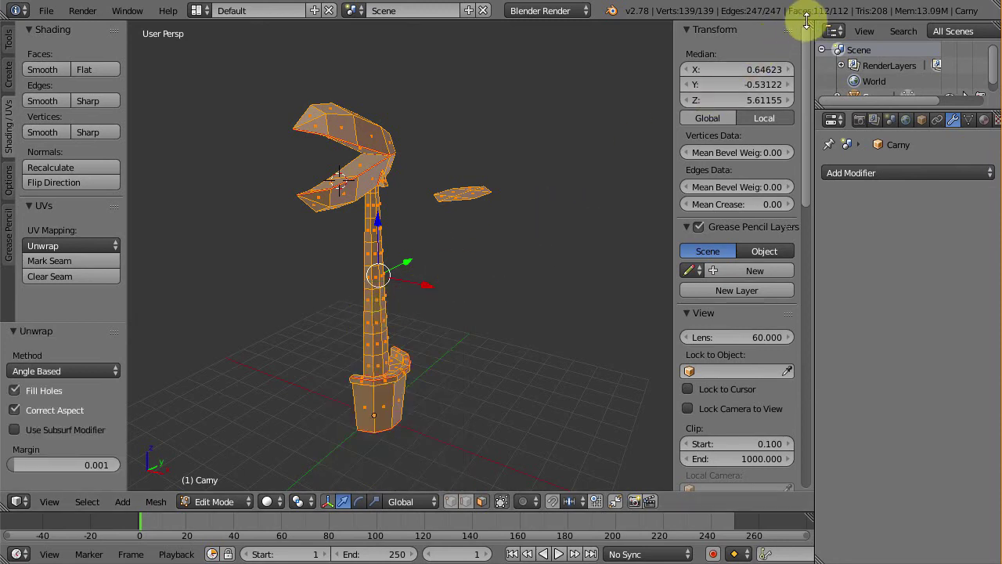
{"action": "left_click_drag", "start_coordinate": [809, 26], "coordinate": [671, 290]}
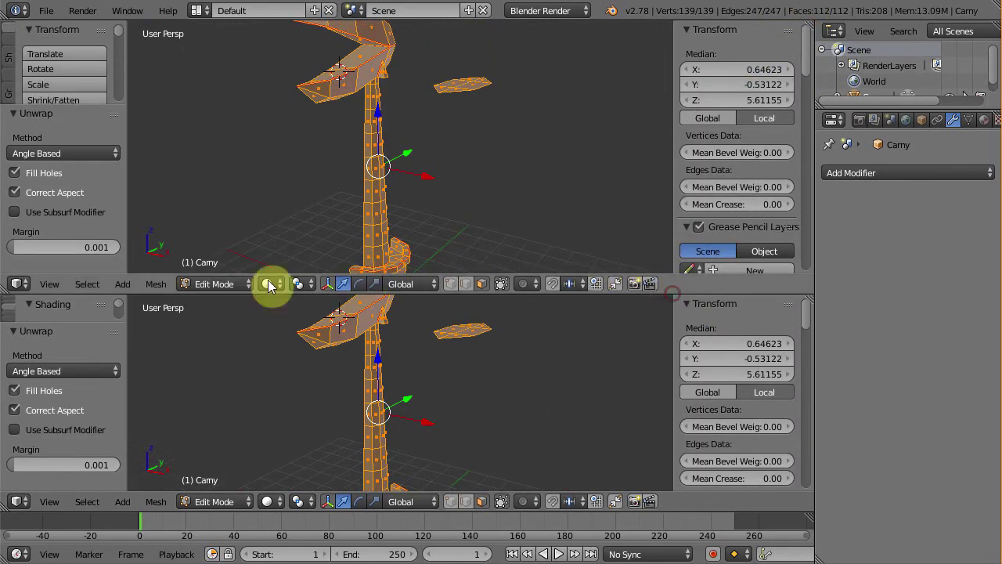
Turn the upper area into a UV/Image Editor showing the Carny mesh's UV islands
{"action": "left_click", "coordinate": [17, 285]}
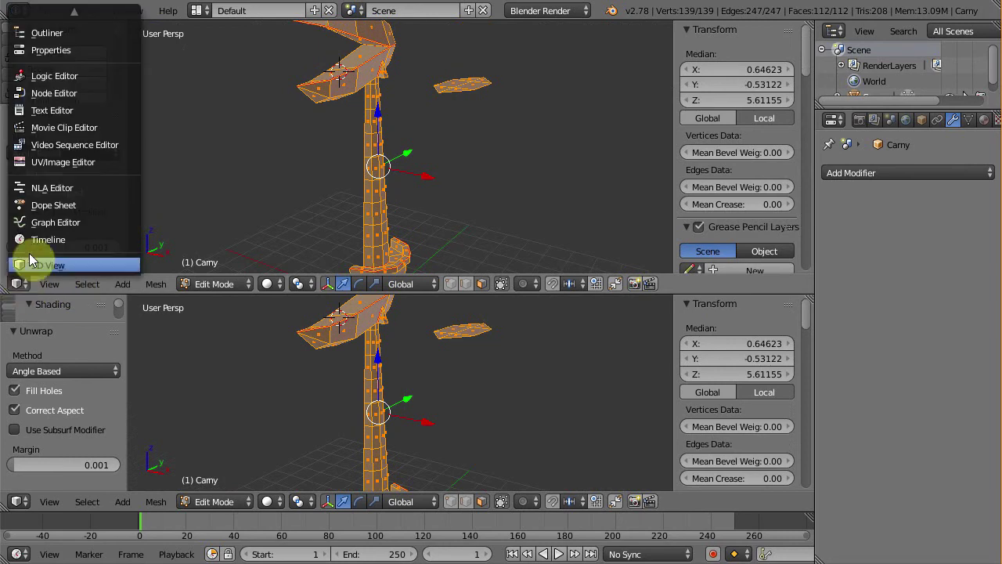
{"action": "left_click", "coordinate": [57, 162]}
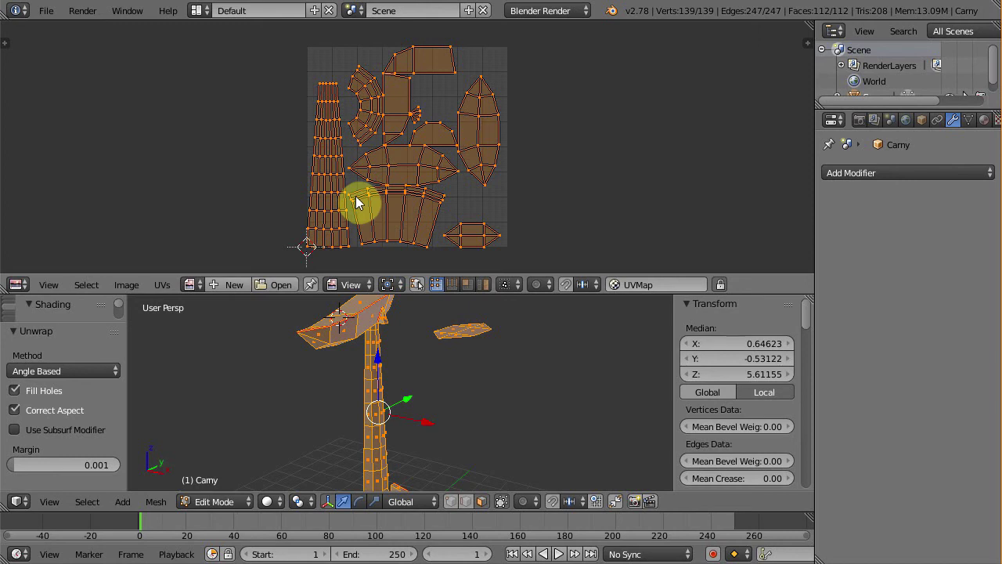
Set the Unwrap operator's Margin to 0.05 and check the separated islands in the UV editor
{"action": "scroll", "coordinate": [396, 223], "scroll_direction": "up", "scroll_amount": 5}
{"action": "scroll", "coordinate": [389, 239], "scroll_direction": "up", "scroll_amount": 4}
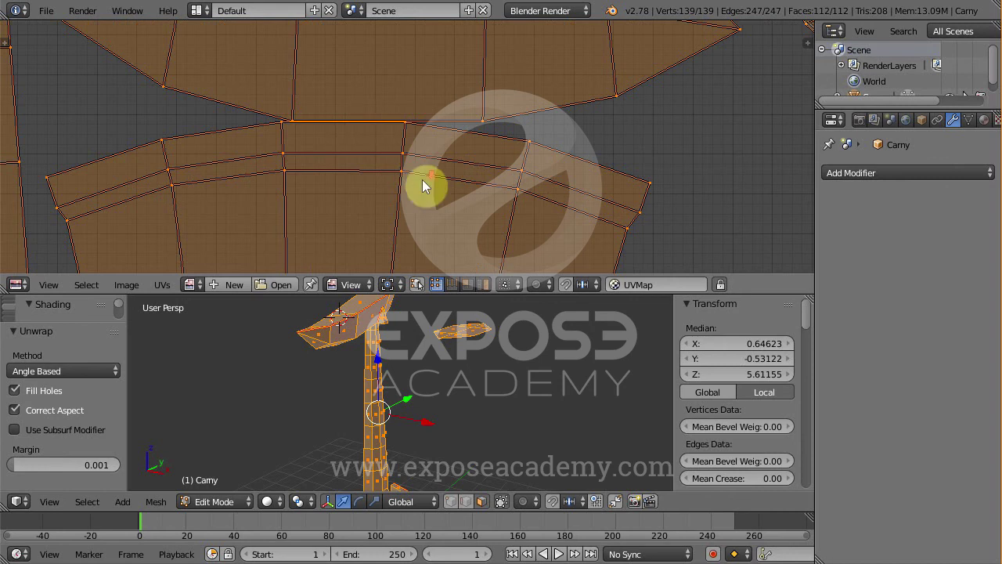
{"action": "scroll", "coordinate": [423, 185], "scroll_direction": "down", "scroll_amount": 6}
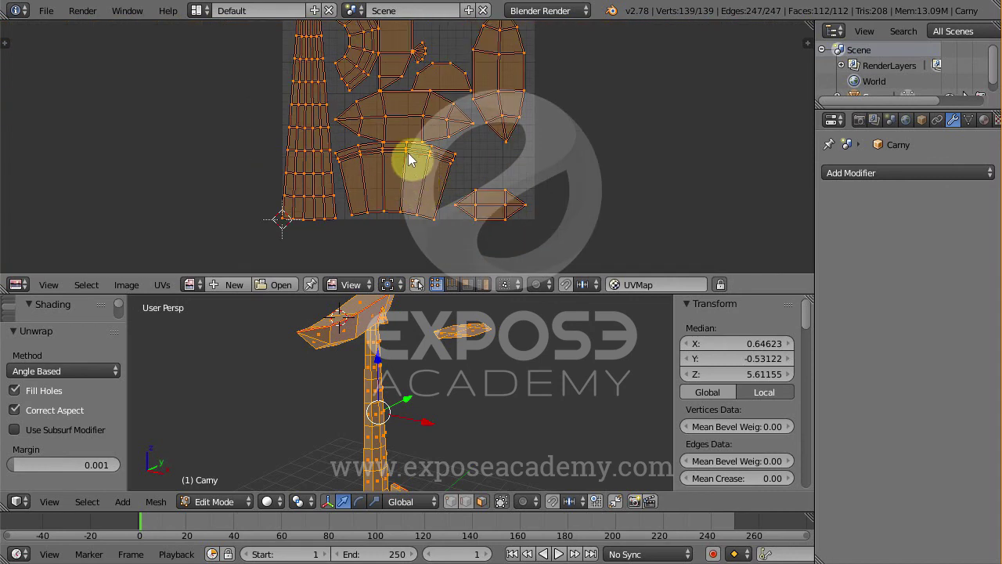
{"action": "key", "text": "ctrl+p"}
{"action": "scroll", "coordinate": [387, 206], "scroll_direction": "down", "scroll_amount": 1}
{"action": "left_click", "coordinate": [80, 464]}
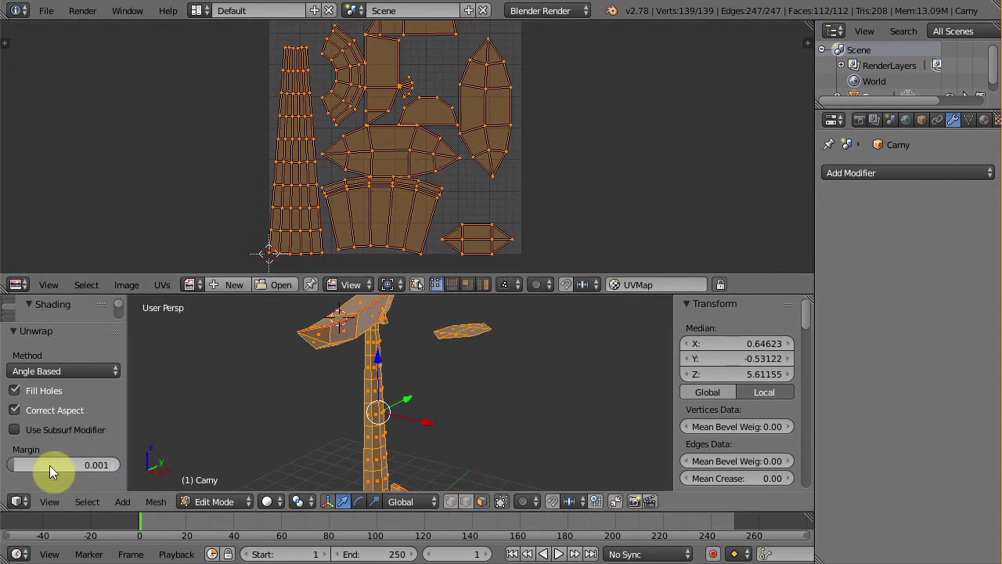
{"action": "left_click_drag", "start_coordinate": [49, 466], "coordinate": [95, 478]}
{"action": "left_click", "coordinate": [92, 465]}
{"action": "type", "text": "0.0"}
{"action": "key", "text": "Return"}
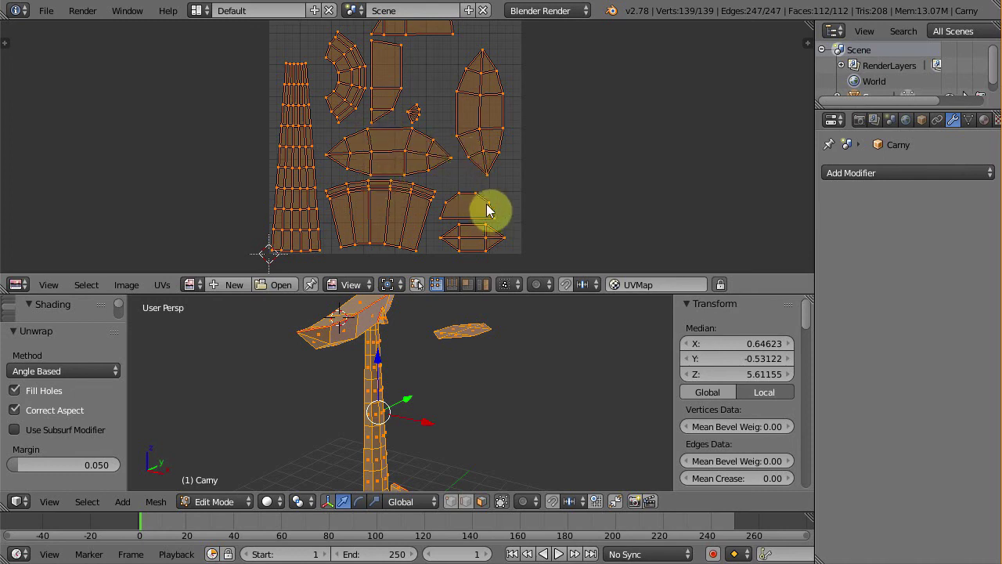
{"action": "scroll", "coordinate": [447, 175], "scroll_direction": "down", "scroll_amount": 3}
{"action": "scroll", "coordinate": [432, 175], "scroll_direction": "up", "scroll_amount": 4}
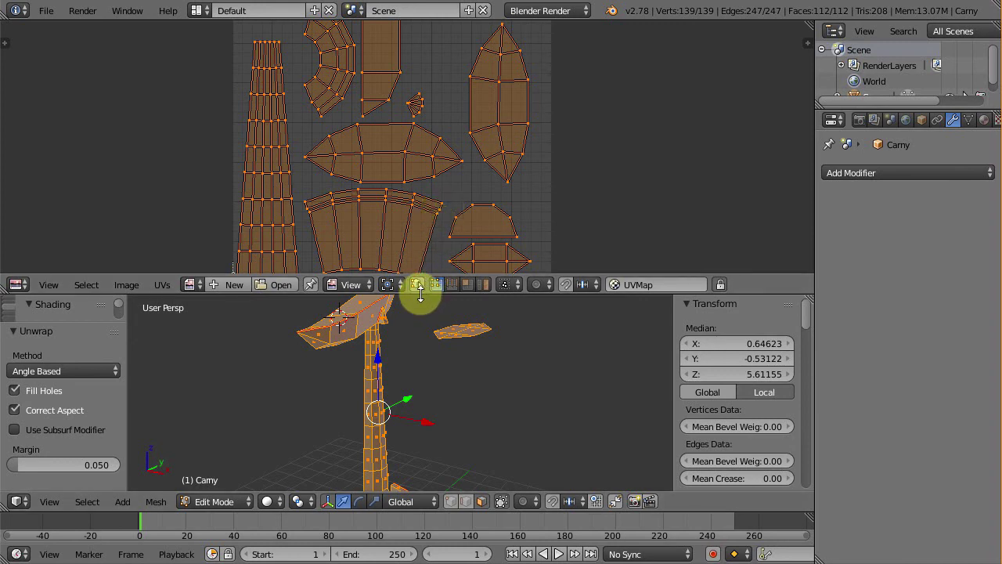
Drag the UV editor closed so one 3D view remains, and switch the Carny plant to Object Mode
{"action": "left_click_drag", "start_coordinate": [420, 293], "coordinate": [414, 31]}
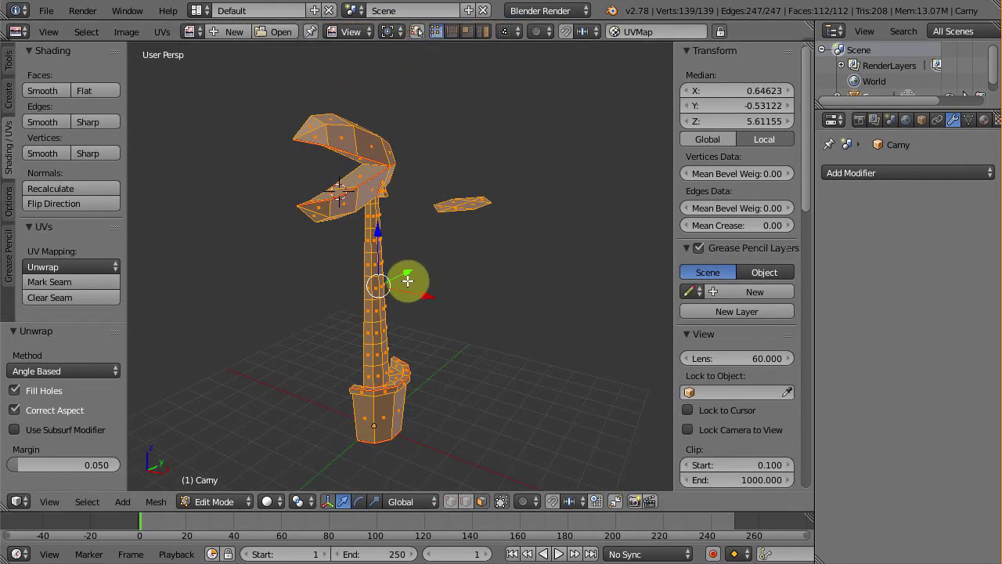
{"action": "key", "text": "Tab"}
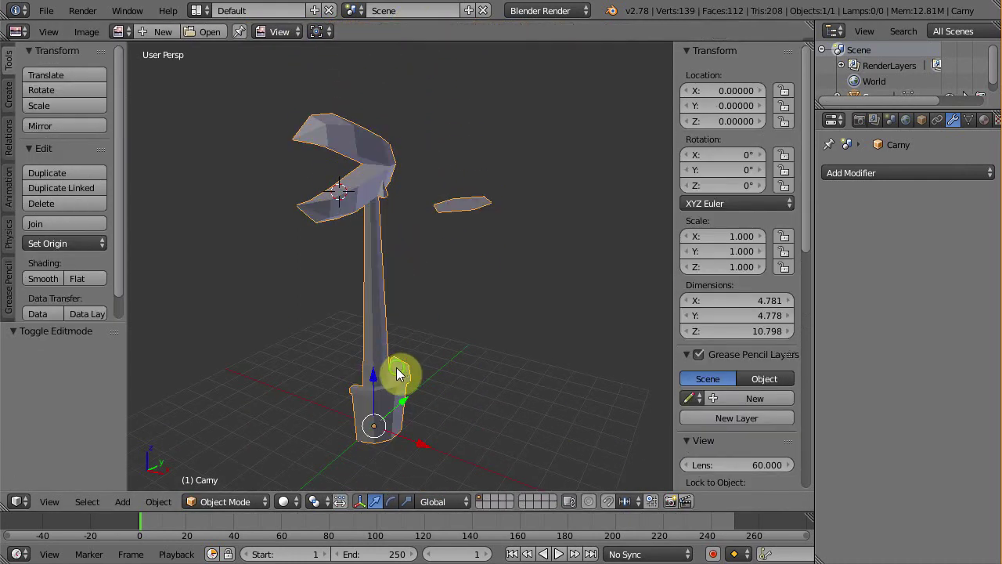
{"action": "mouse_move", "coordinate": [402, 376]}
{"action": "middle_mouse_down"}
{"action": "mouse_move", "coordinate": [320, 373]}
{"action": "mouse_move", "coordinate": [406, 366]}
{"action": "middle_mouse_up"}
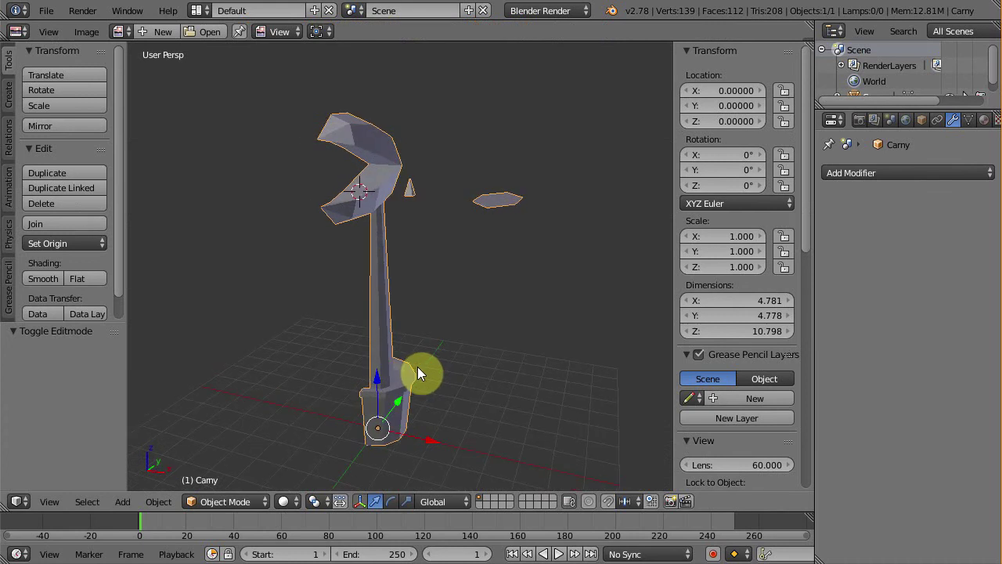